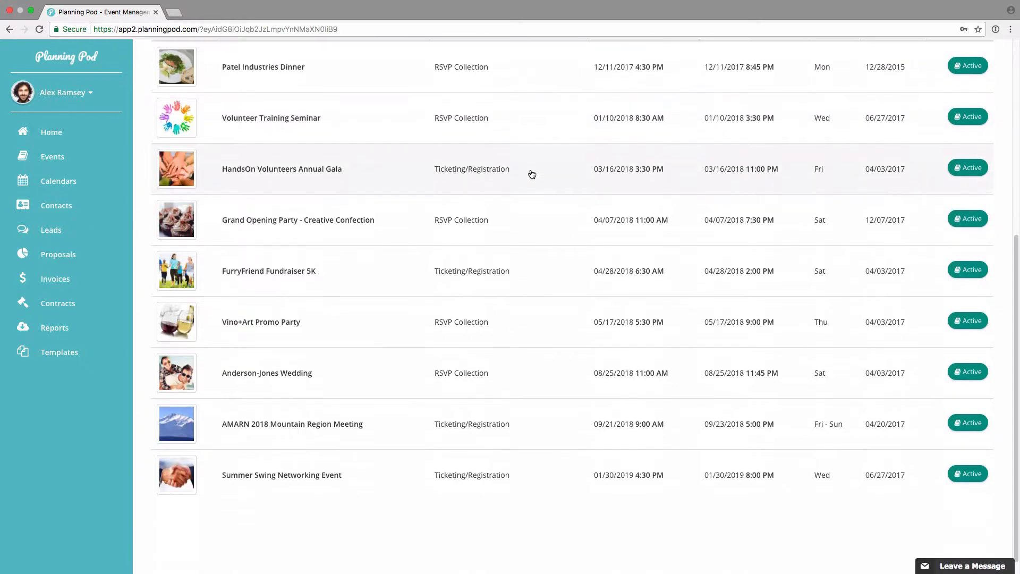
# Step: Open the itinerary of the AMARN 2018 Mountain Region Meeting event
pyautogui.click(333, 423)
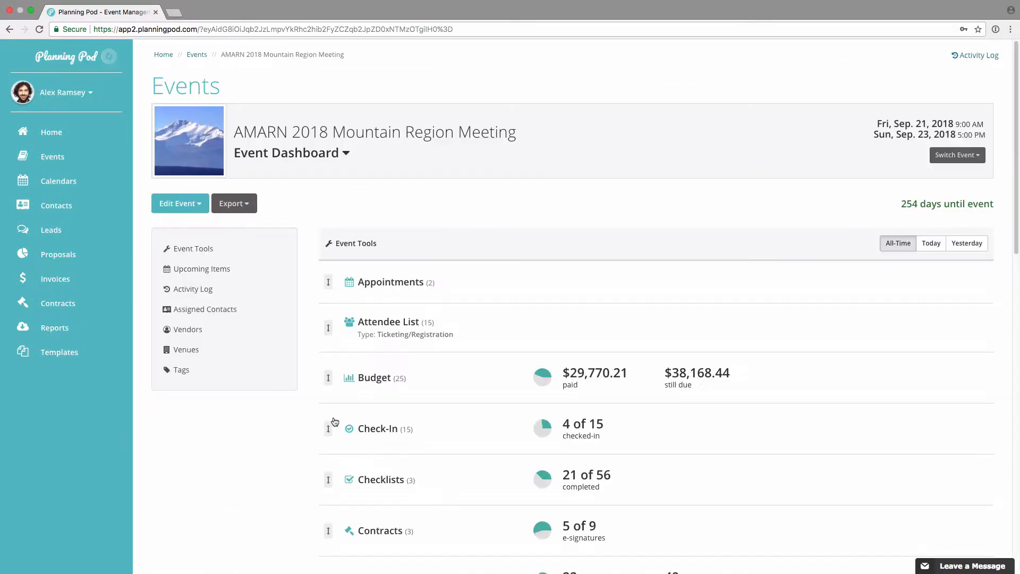
pyautogui.scroll(-3, 422, 393)
pyautogui.scroll(-5, 422, 394)
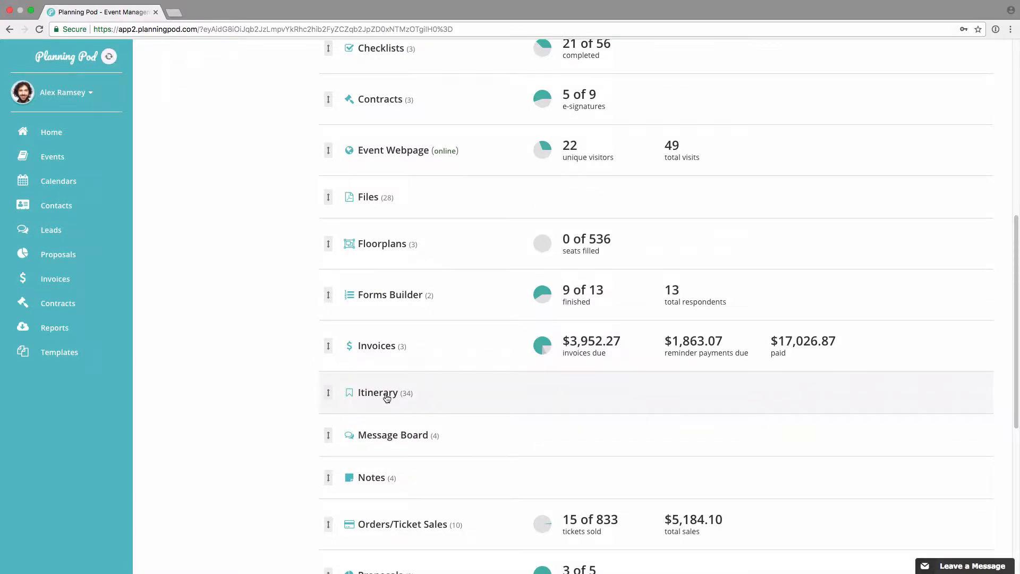
pyautogui.click(378, 393)
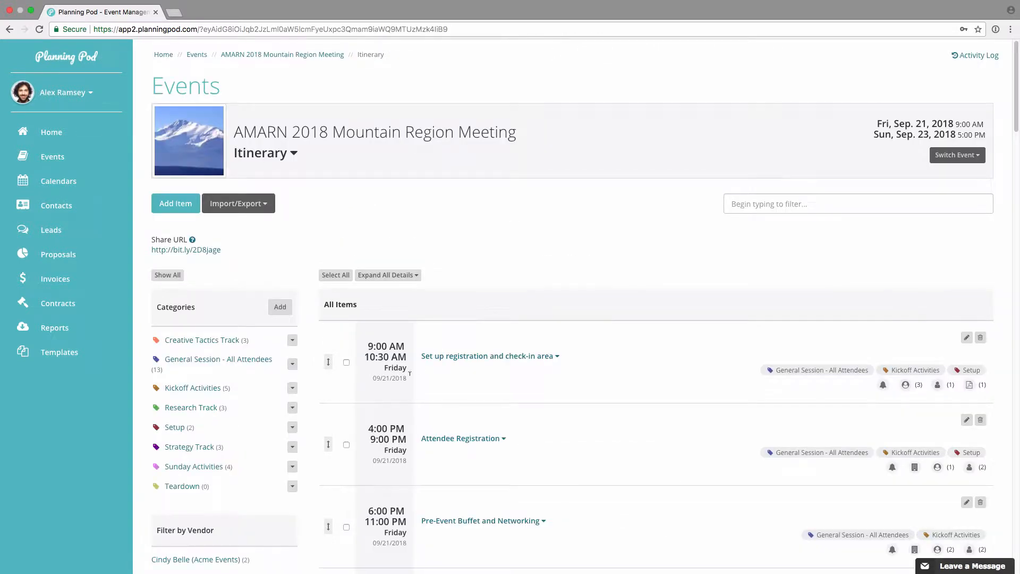
# Step: Look through the event's itinerary items from Friday to Sunday, including their times and category tags
pyautogui.scroll(-1, 463, 336)
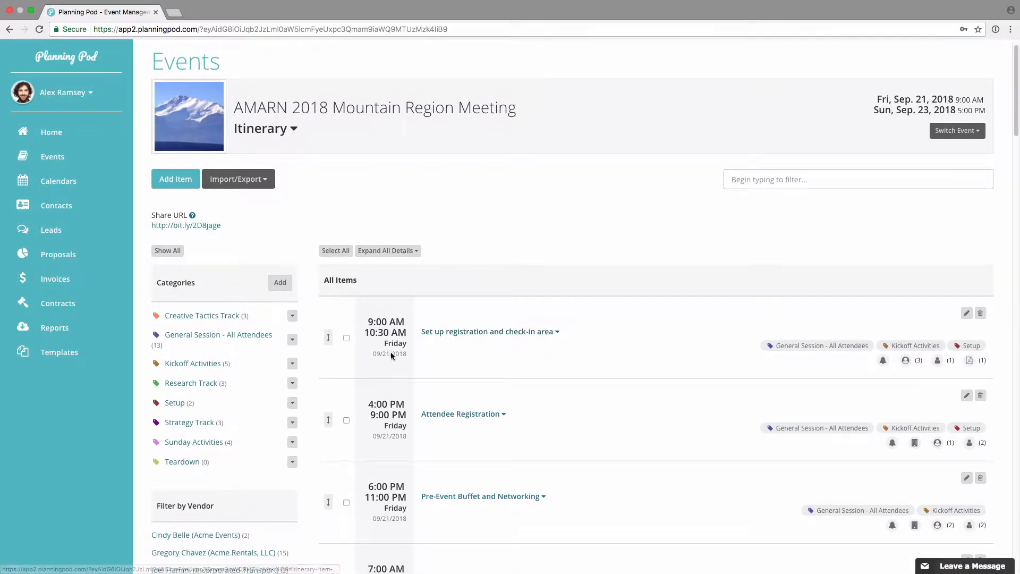
pyautogui.scroll(-5, 402, 370)
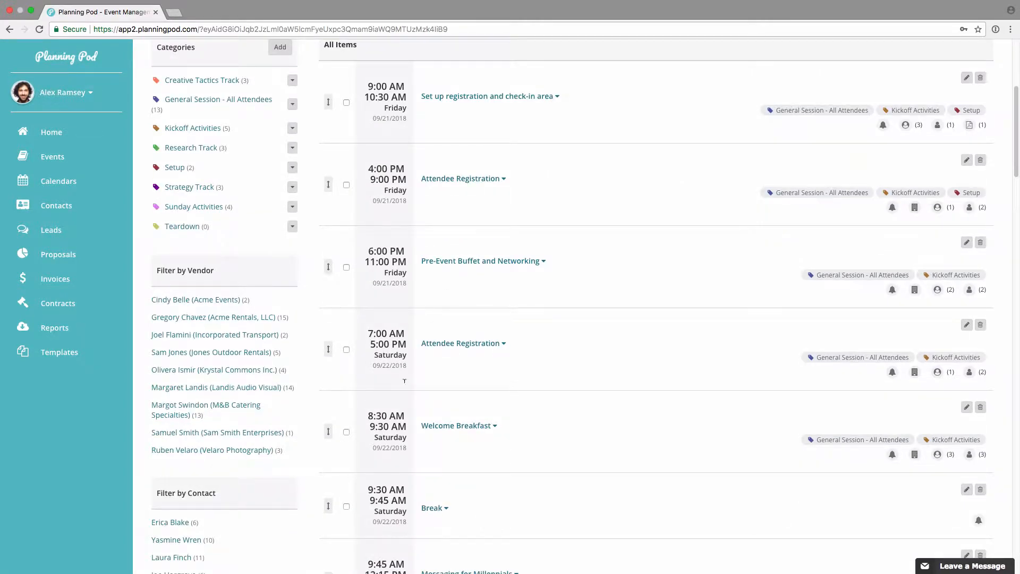
pyautogui.scroll(-9, 424, 352)
pyautogui.scroll(-18, 424, 353)
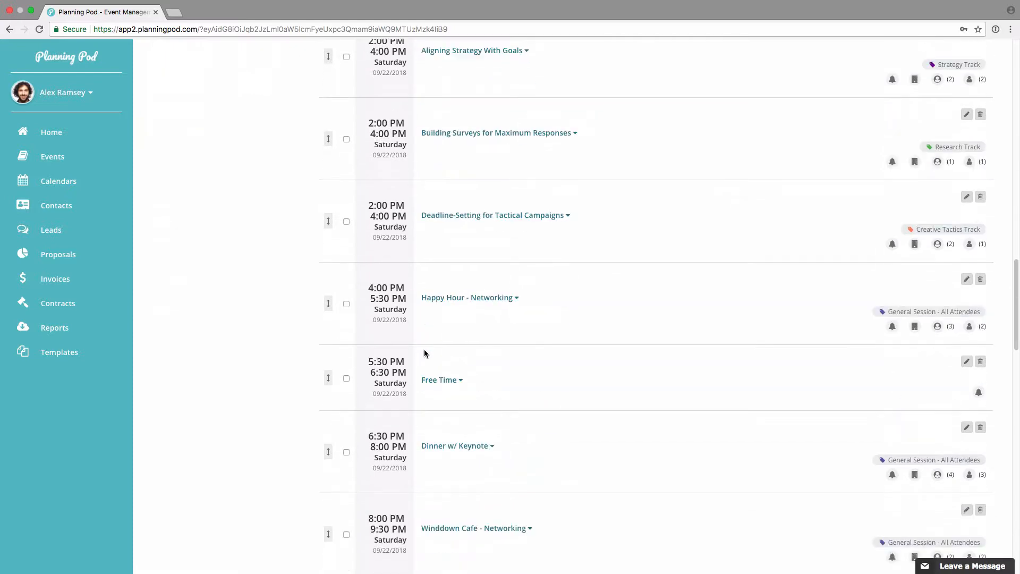
pyautogui.scroll(-2, 424, 353)
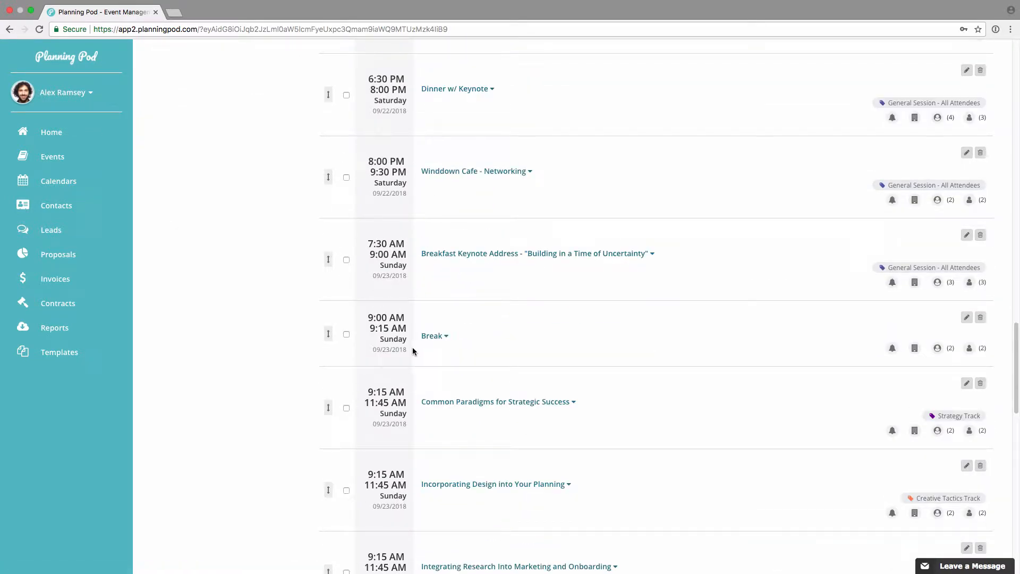
# Step: Expand the details of all itinerary items, review the vendors, contacts and reminders of the first ones, and hide the details again
pyautogui.scroll(20, 412, 346)
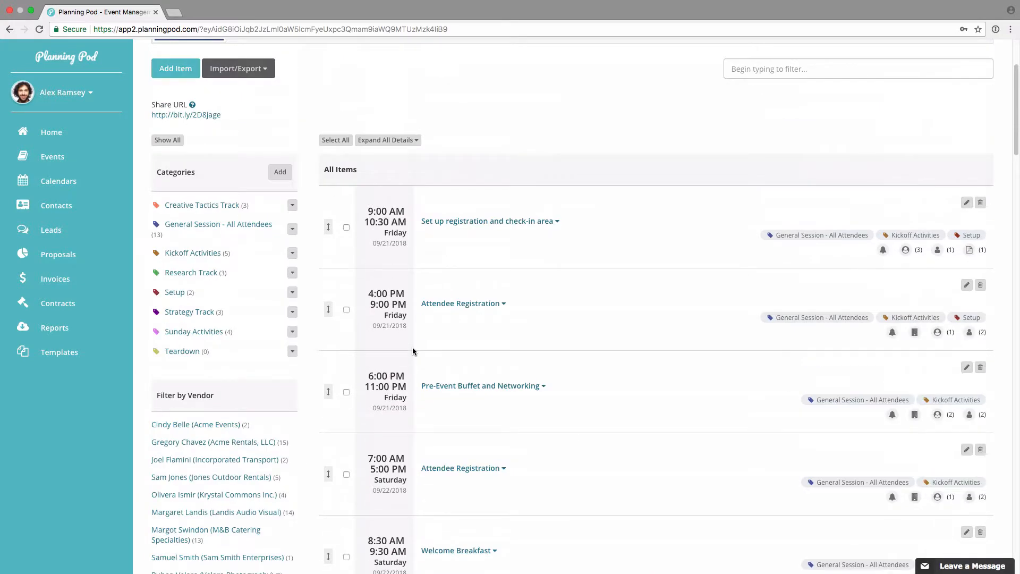
pyautogui.scroll(2, 404, 297)
pyautogui.click(388, 240)
pyautogui.scroll(-3, 541, 439)
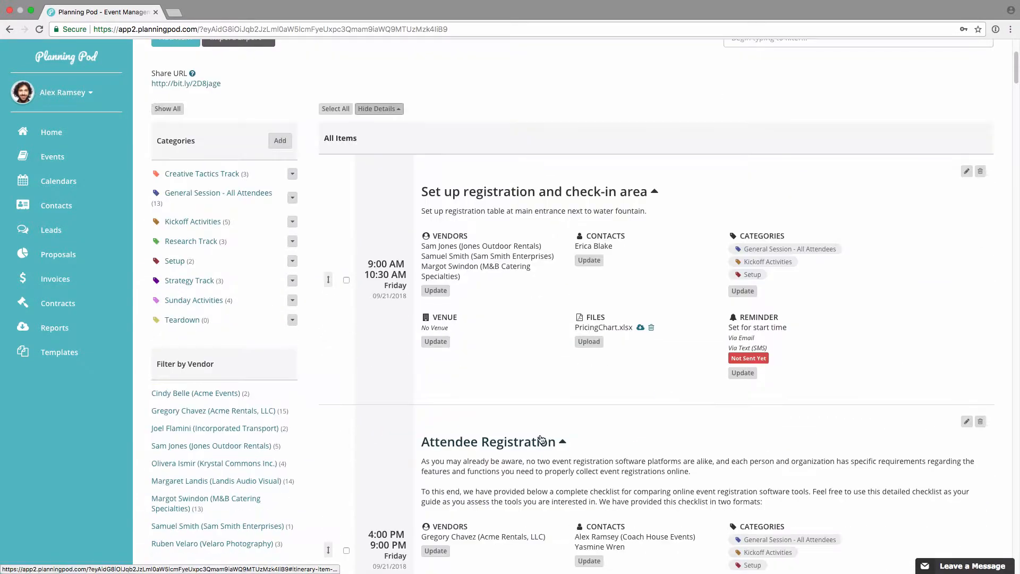
pyautogui.scroll(-9, 541, 439)
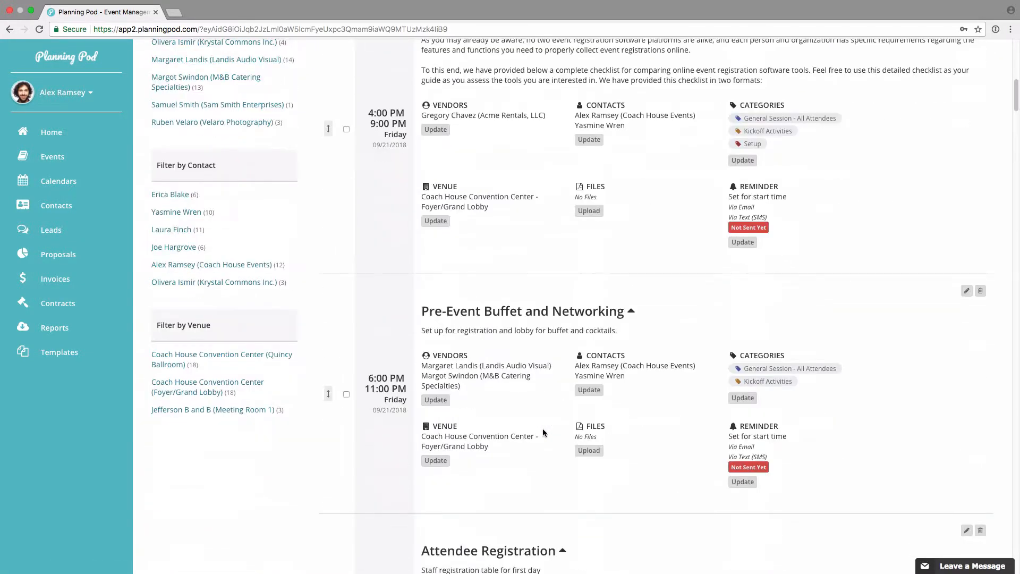
pyautogui.scroll(-5, 543, 431)
pyautogui.scroll(4, 543, 431)
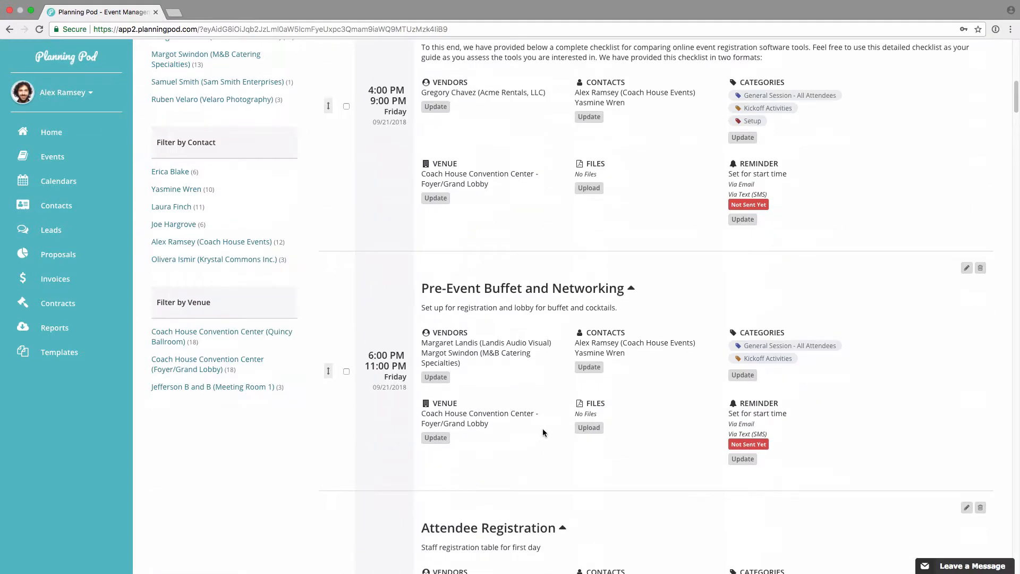
pyautogui.scroll(4, 543, 432)
pyautogui.click(547, 459)
pyautogui.scroll(9, 547, 460)
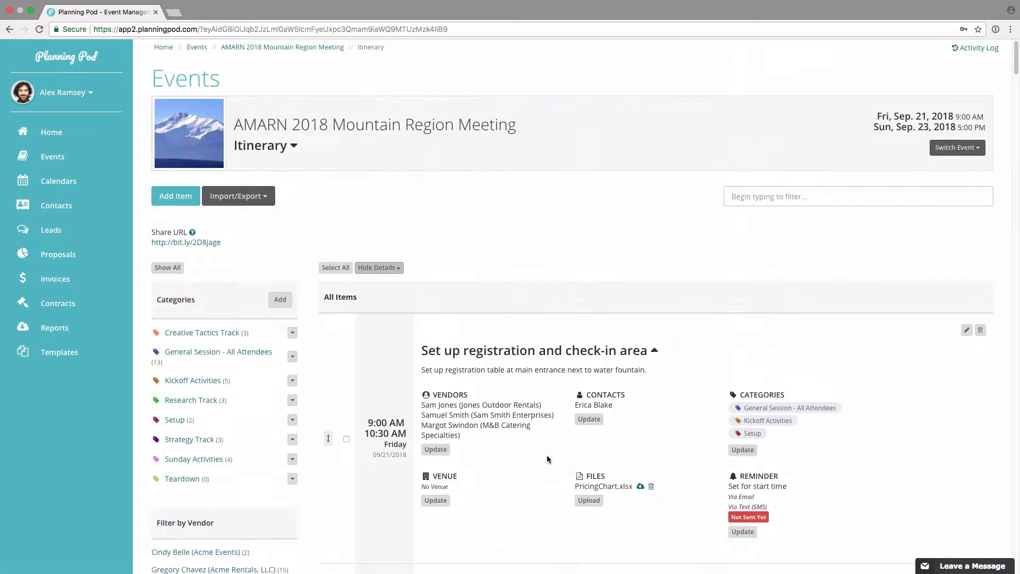
pyautogui.click(382, 275)
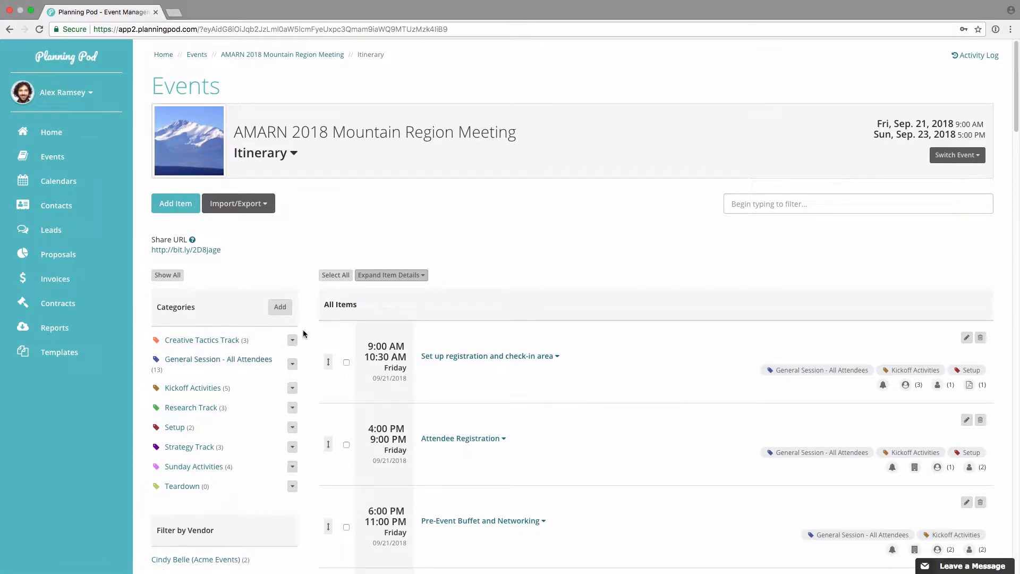
# Step: Add an itinerary category named "Volunteer Activities" with a teal green color and save it
pyautogui.click(280, 307)
pyautogui.click(406, 116)
pyautogui.write('Vollunteer Activities')
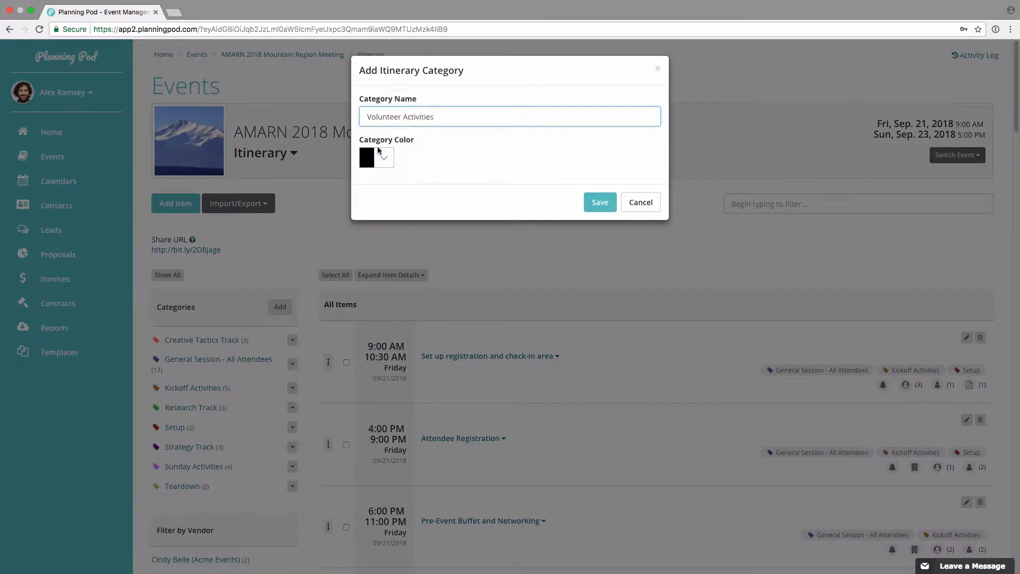
pyautogui.click(380, 154)
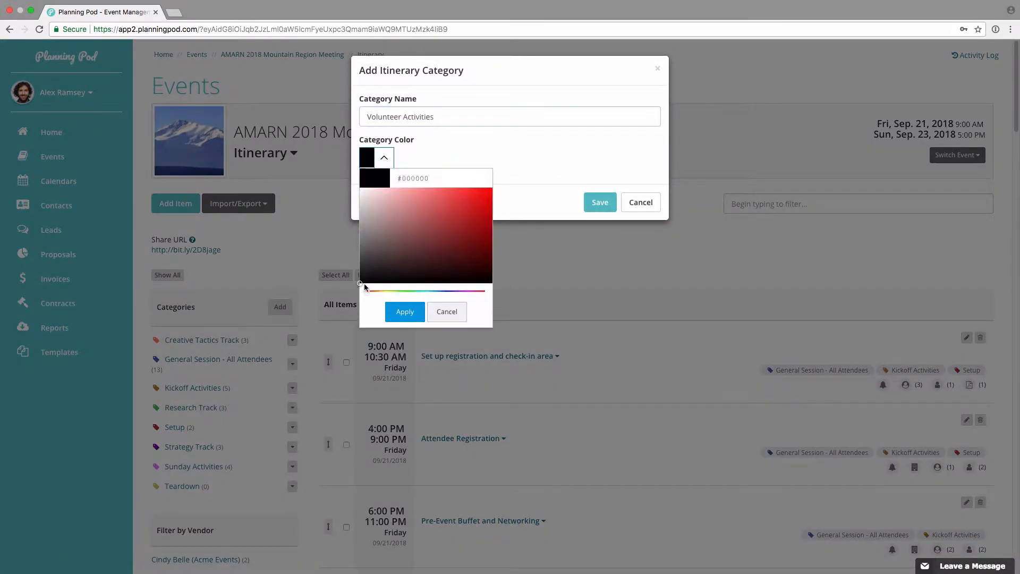
pyautogui.click(456, 215)
pyautogui.moveTo(367, 290); pyautogui.dragTo(422, 283)
pyautogui.click(412, 313)
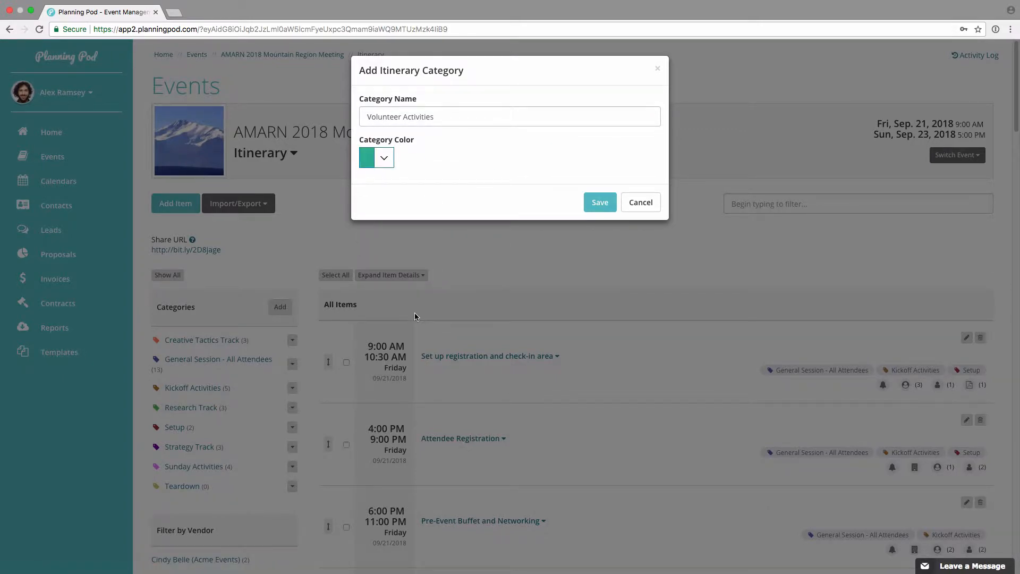
pyautogui.click(601, 203)
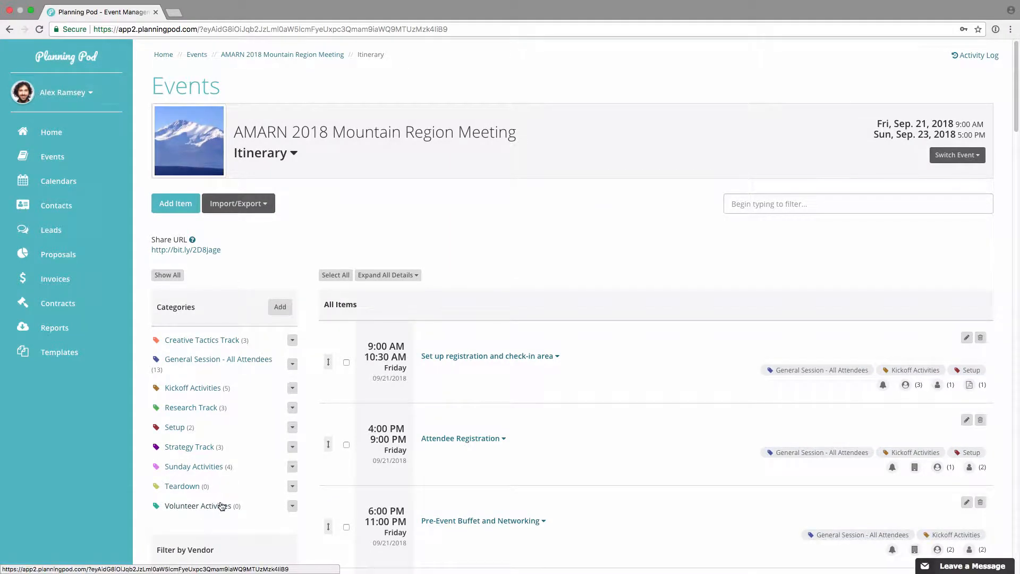
# Step: Start a new itinerary item named "Volunteer training session" and enter details telling volunteers what to bring
pyautogui.click(185, 205)
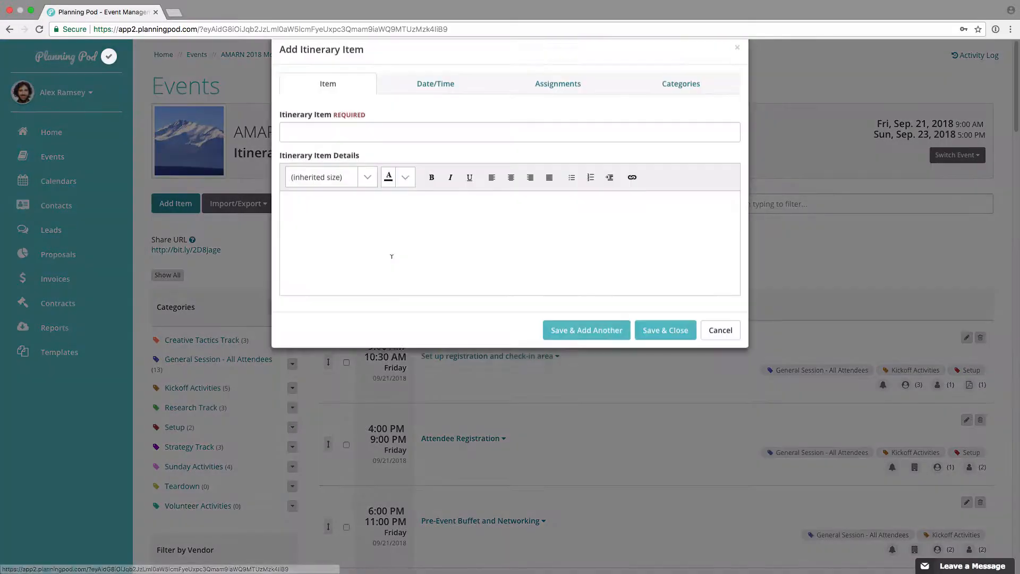
pyautogui.write('V')
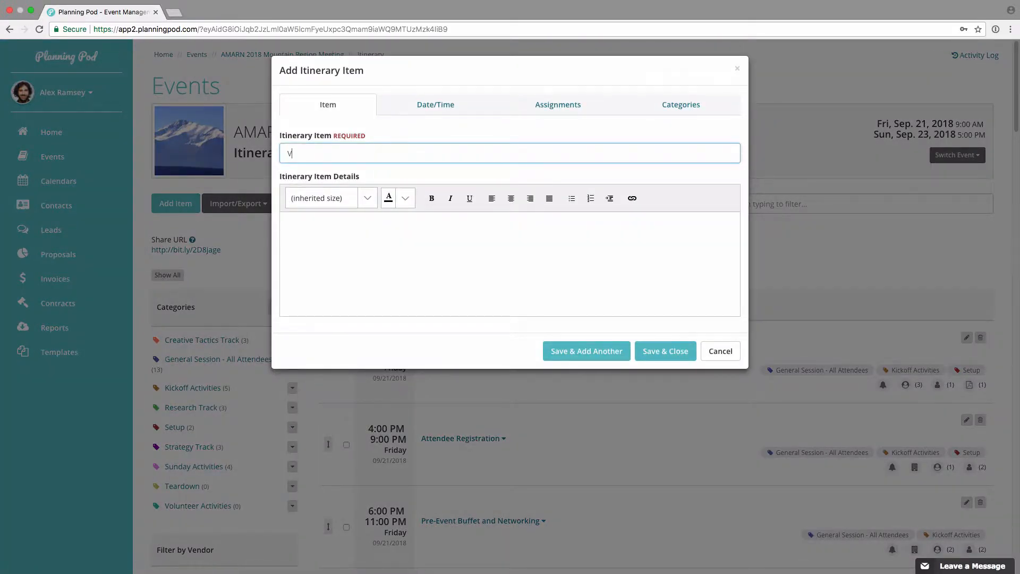
pyautogui.write('olunteer training session')
pyautogui.click(382, 244)
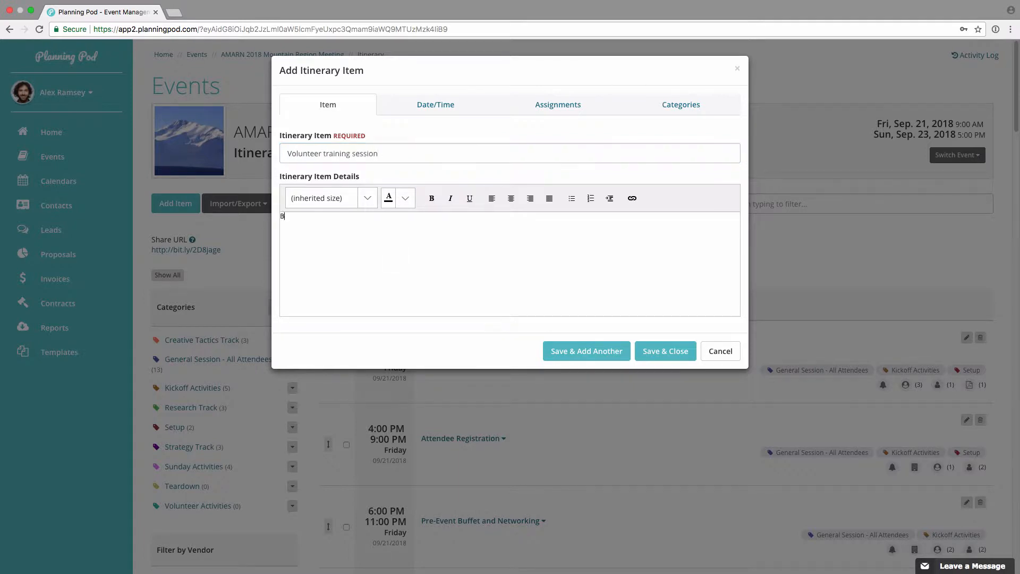
pyautogui.write('Bring handbooks and refreshments')
# Step: Schedule the new itinerary item on 09/21/2018 from 11:00 AM to 1:00 PM
pyautogui.click(440, 105)
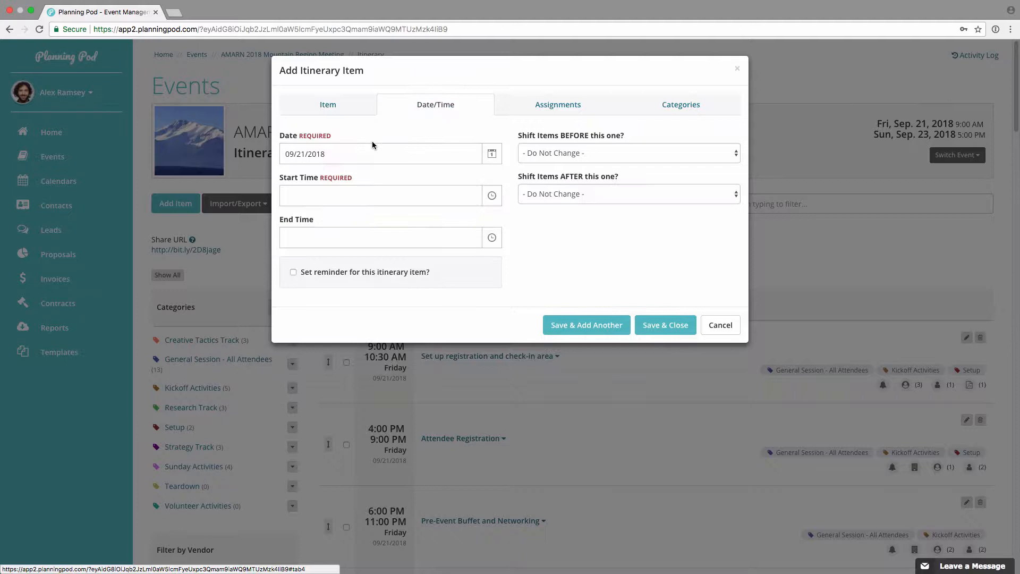
pyautogui.click(491, 154)
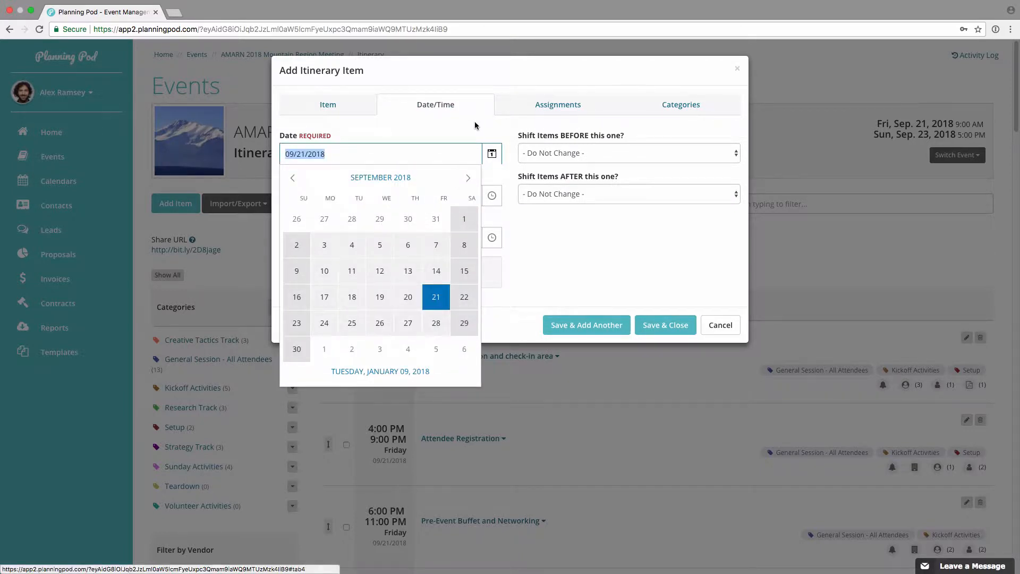
pyautogui.click(326, 188)
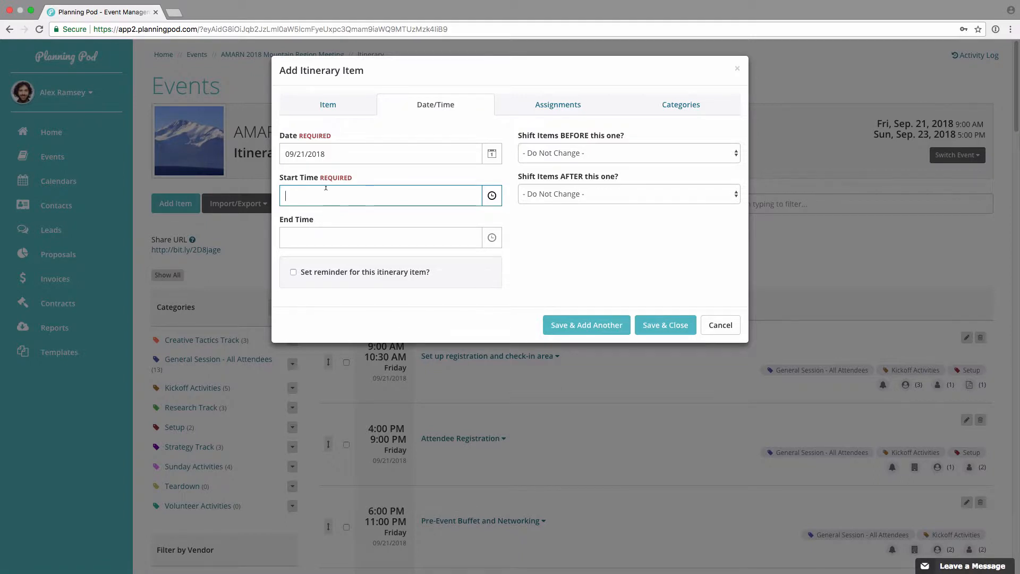
pyautogui.write('11:00 am')
pyautogui.press('Tab')
pyautogui.write('1:00')
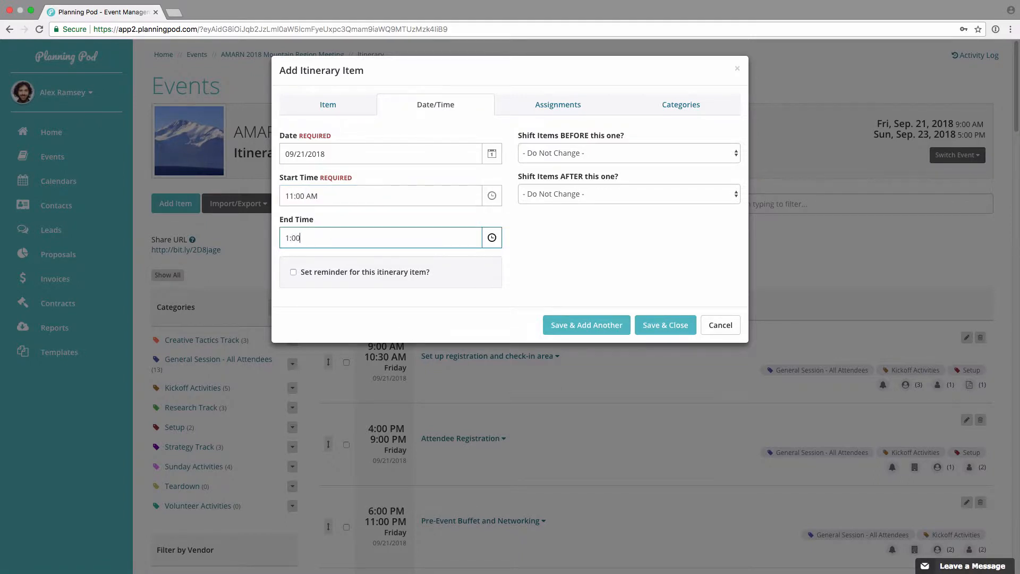
pyautogui.write(' pm')
pyautogui.click(490, 241)
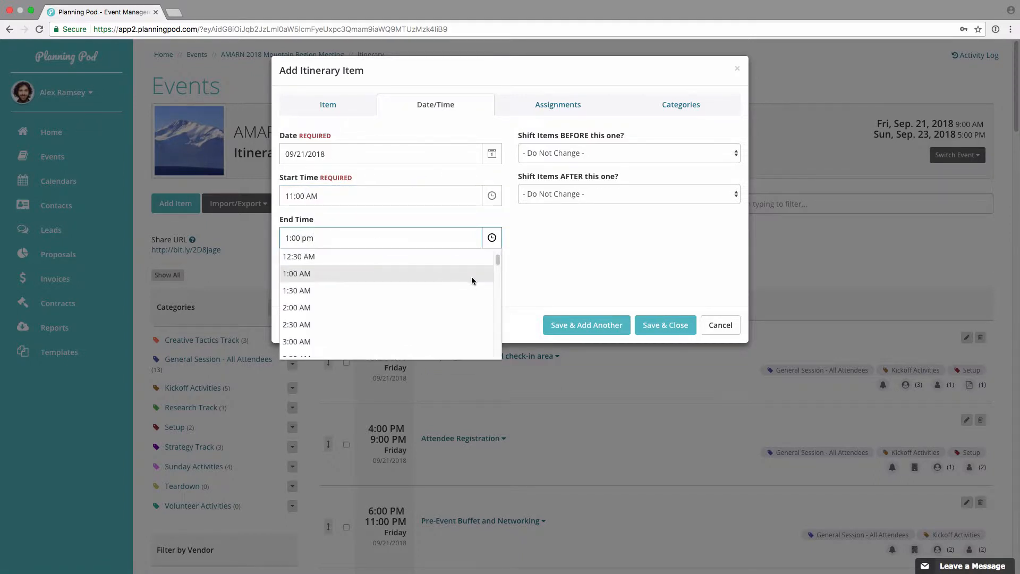
pyautogui.click(568, 257)
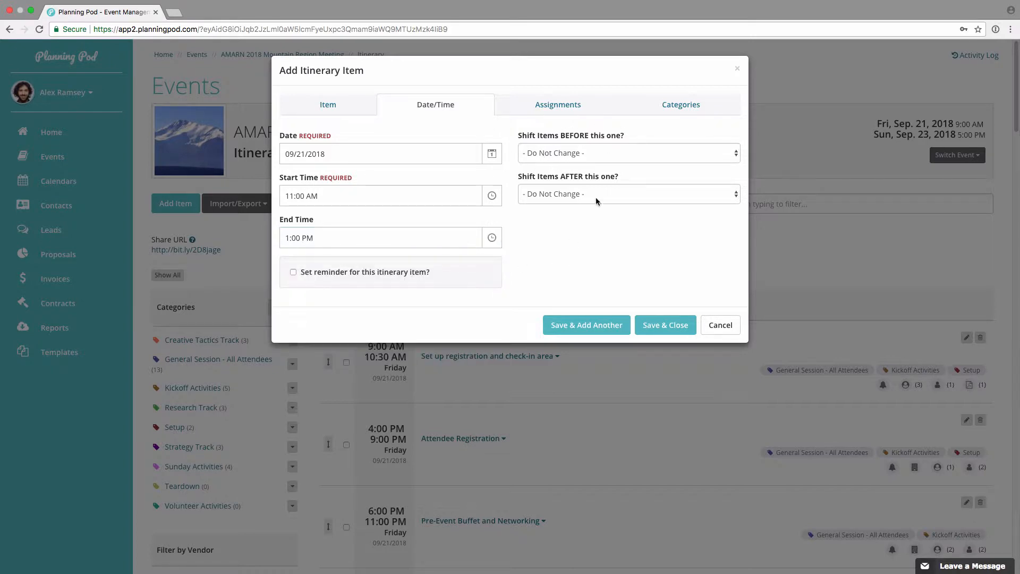
# Step: Shift the items before this one 30 minutes earlier and set an email and text reminder for 5 minutes before start time
pyautogui.click(592, 157)
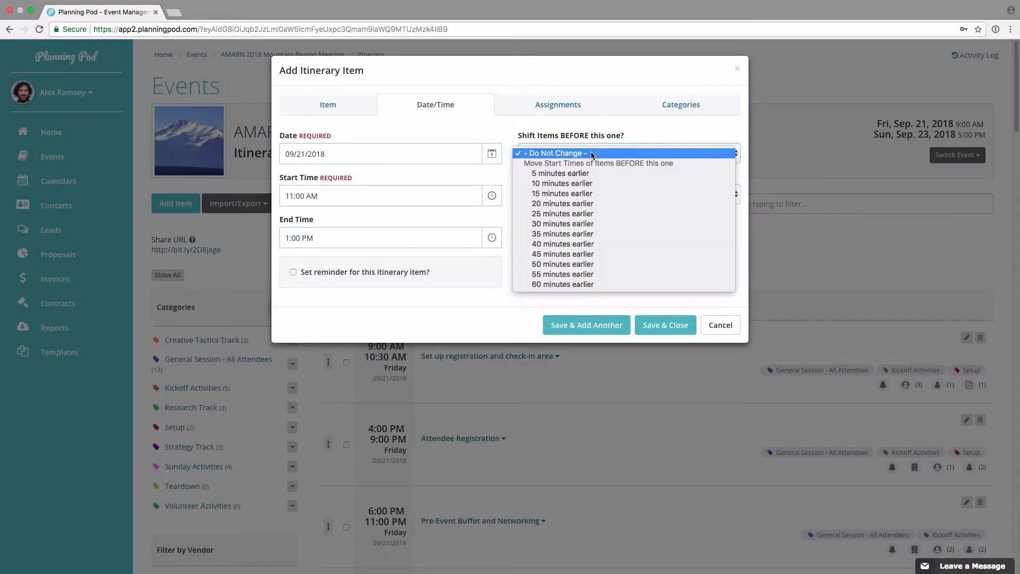
pyautogui.click(587, 224)
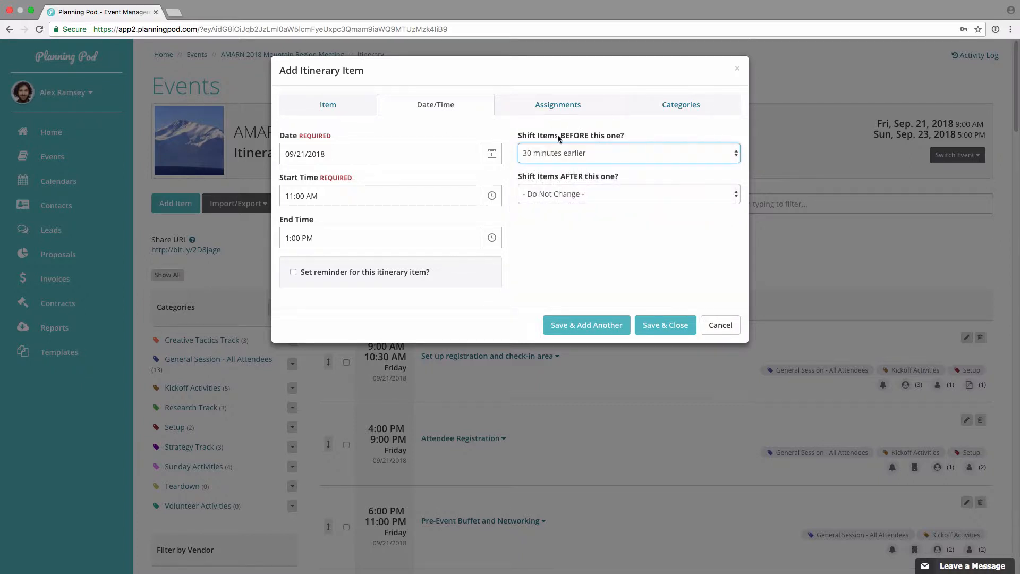
pyautogui.click(294, 272)
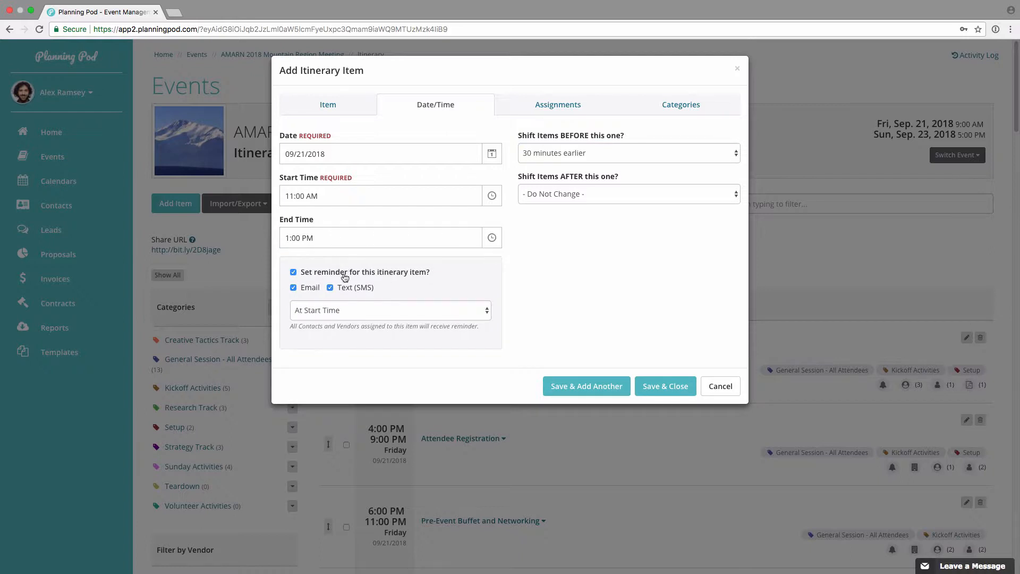
pyautogui.click(367, 310)
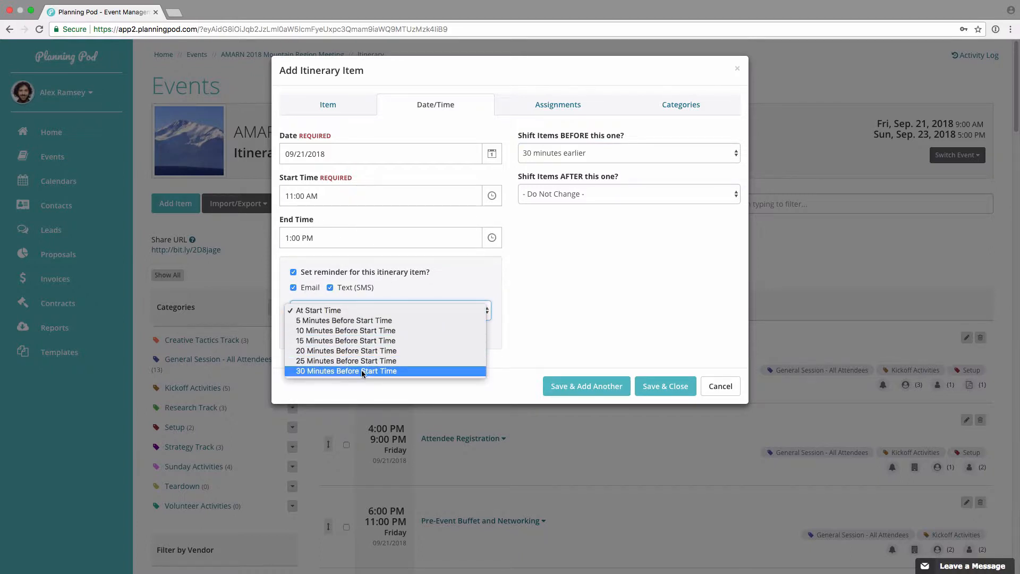
pyautogui.click(360, 321)
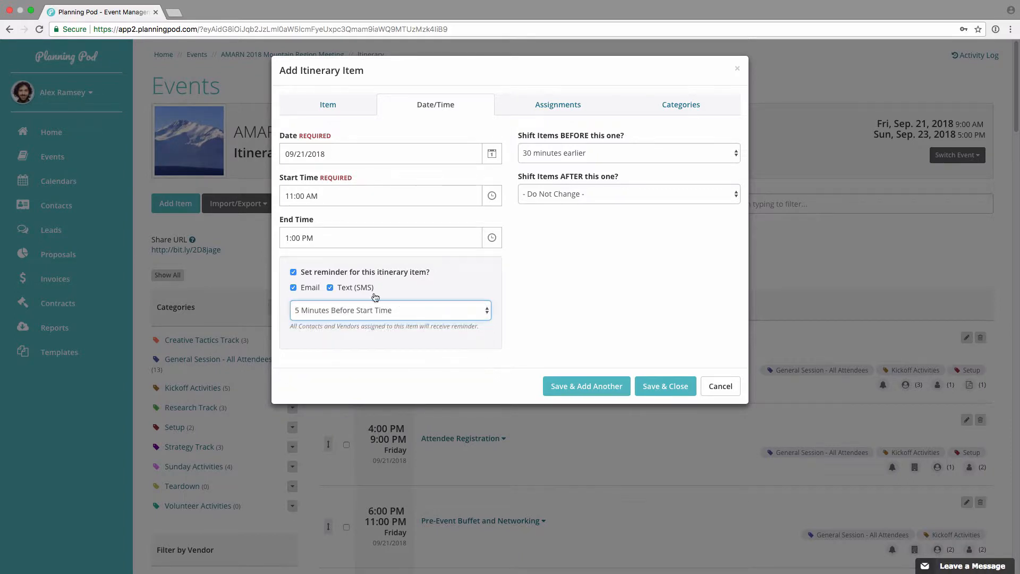
# Step: Attach the existing vendors from Acme Rentals, LLC and Krystal Commons Inc. to the new itinerary item
pyautogui.click(559, 104)
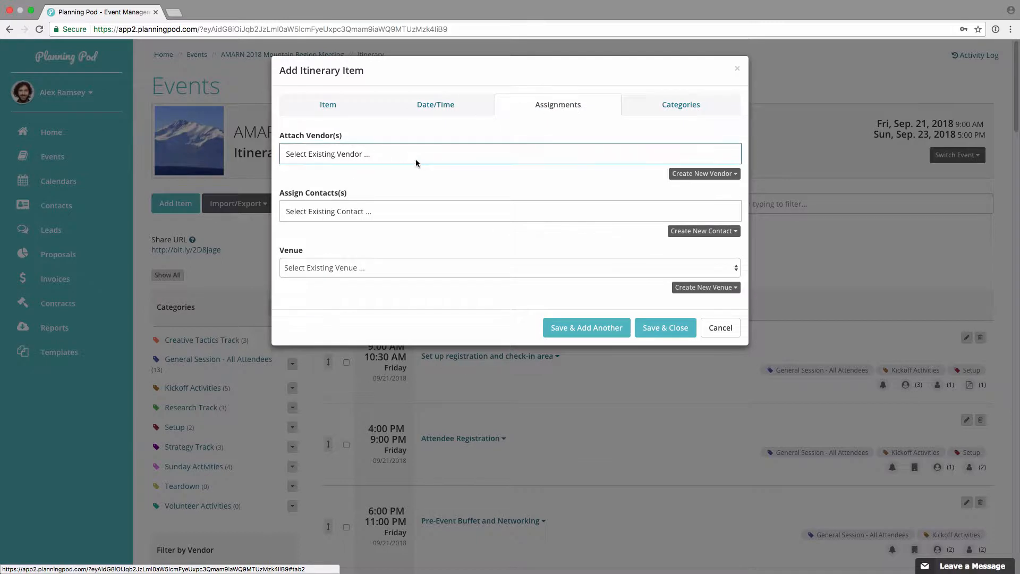
pyautogui.click(379, 154)
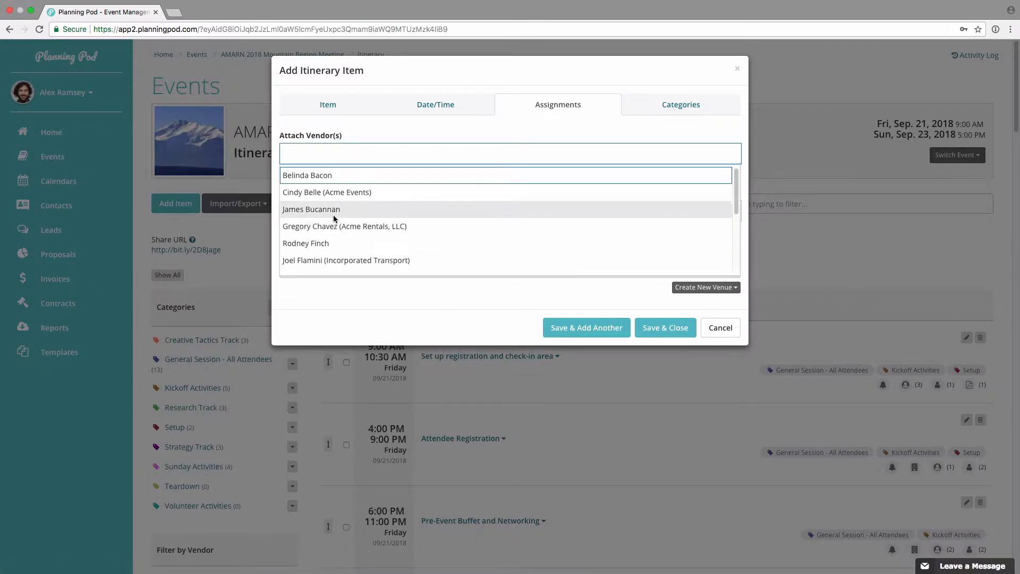
pyautogui.click(343, 225)
pyautogui.click(445, 155)
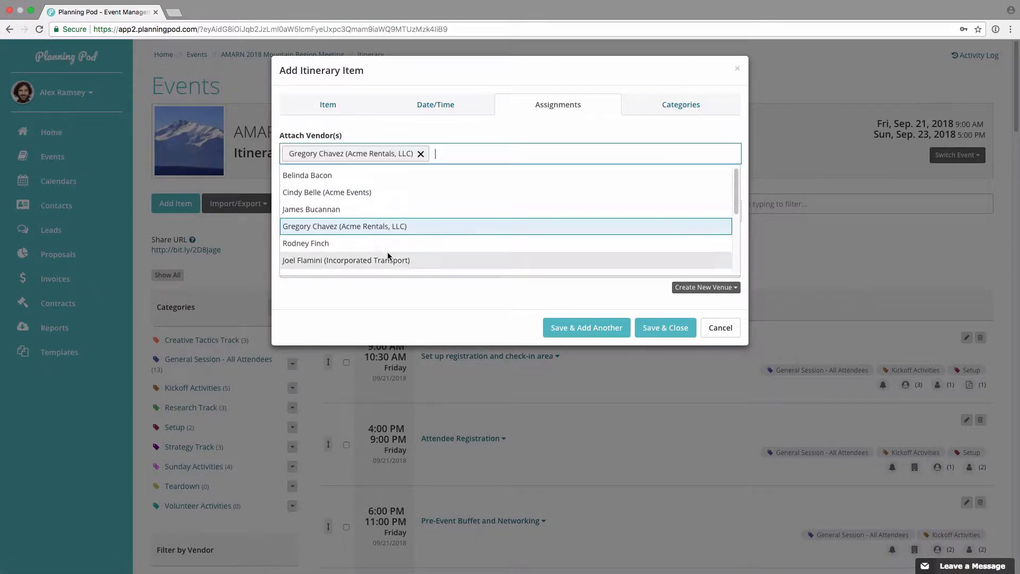
pyautogui.scroll(-2, 388, 252)
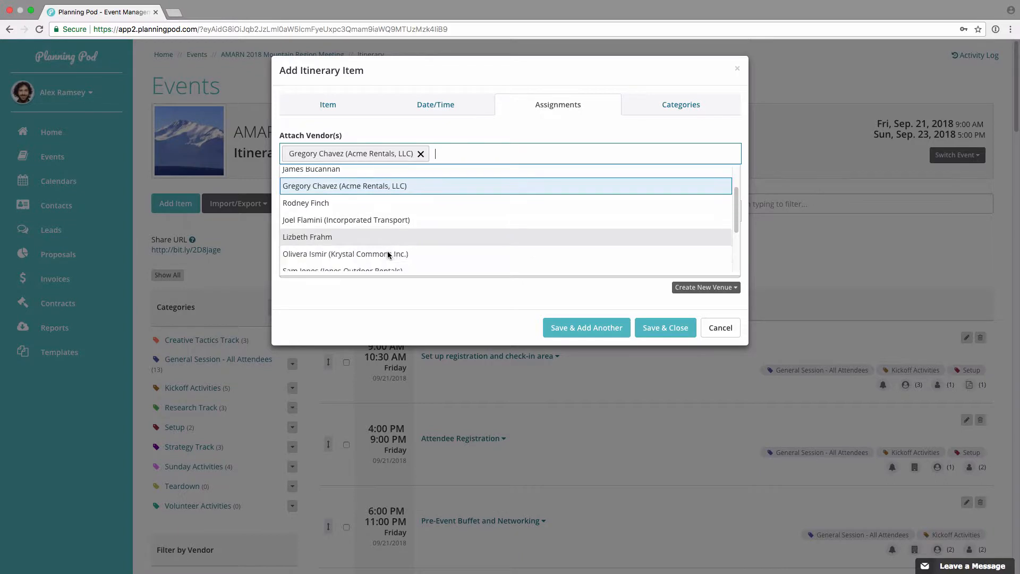
pyautogui.scroll(-1, 361, 250)
pyautogui.click(360, 243)
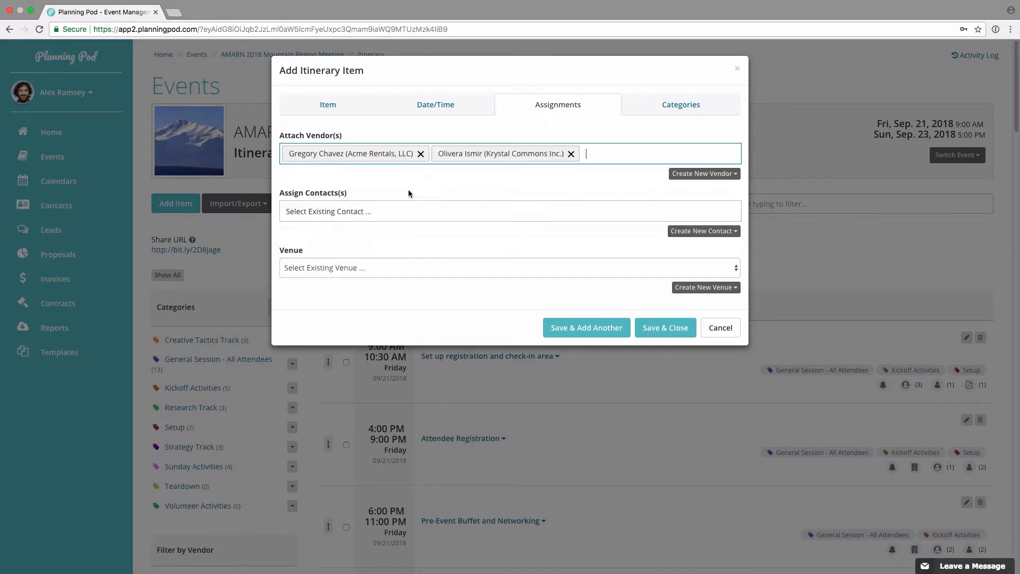
# Step: Assign two existing contacts to the itinerary item: the third one listed and the one from Coach House Events
pyautogui.click(390, 213)
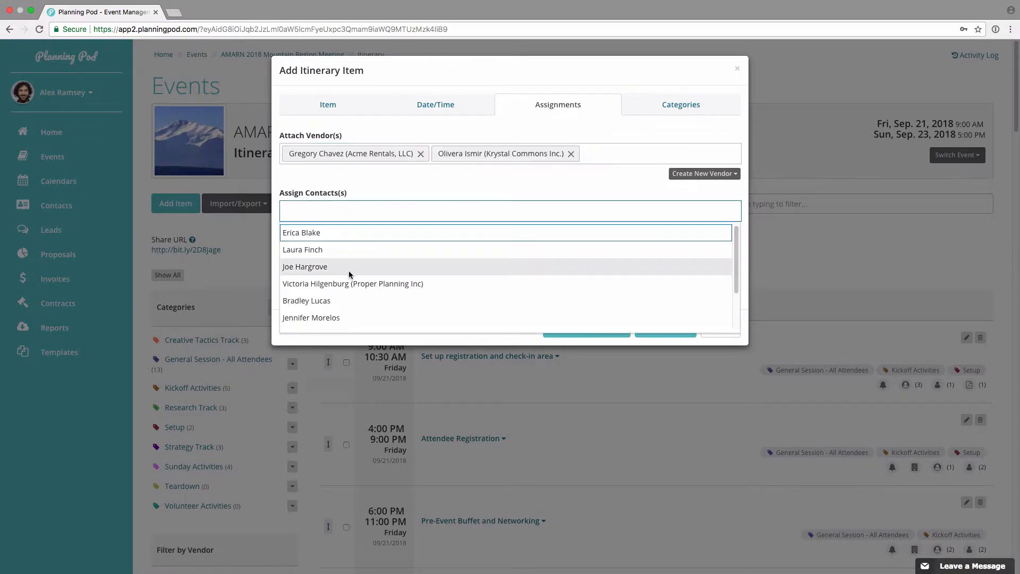
pyautogui.click(349, 266)
pyautogui.click(403, 218)
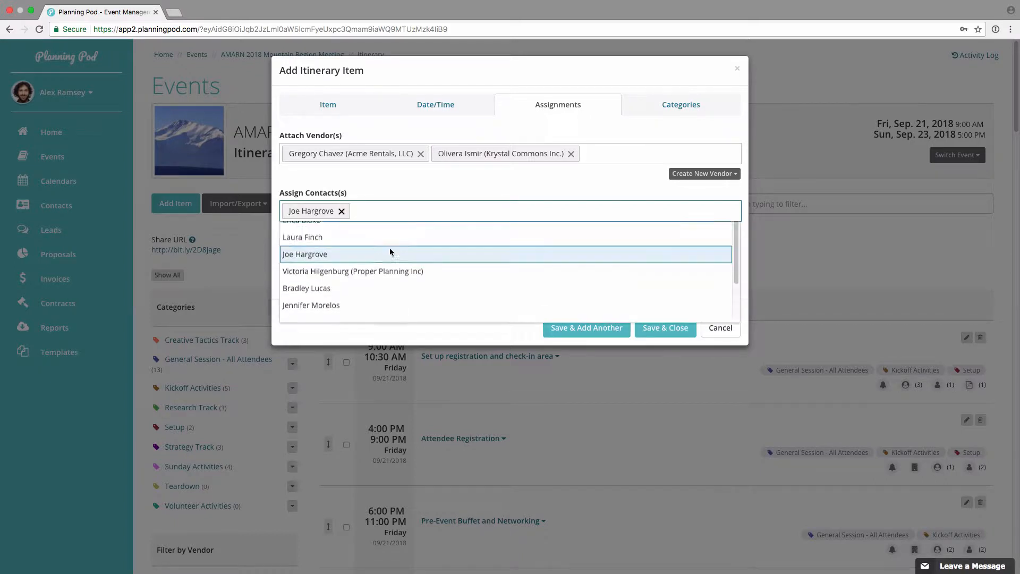
pyautogui.scroll(-3, 381, 266)
pyautogui.click(372, 286)
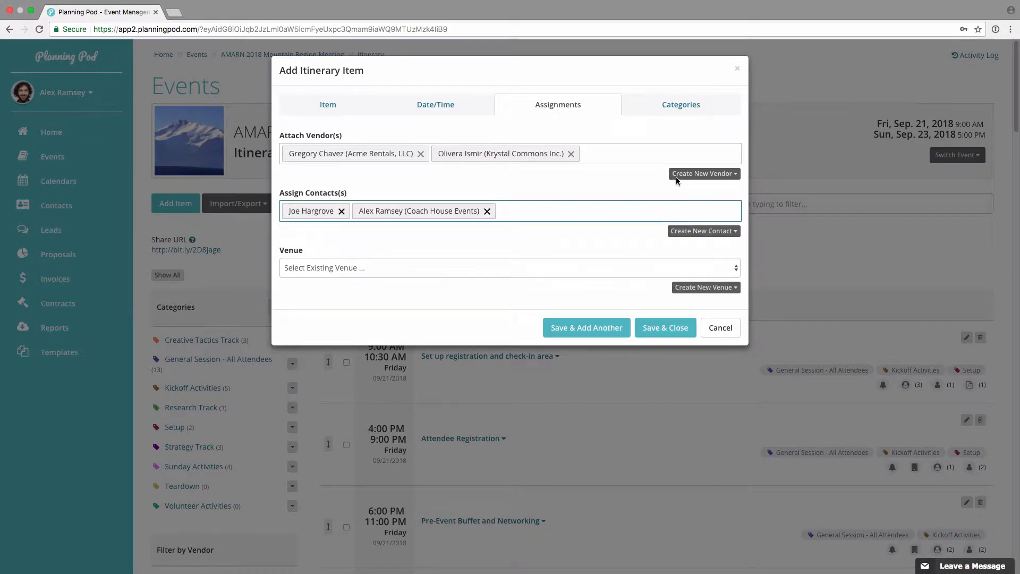
# Step: View the entry forms for creating a new vendor and a new contact without filling them in
pyautogui.click(698, 175)
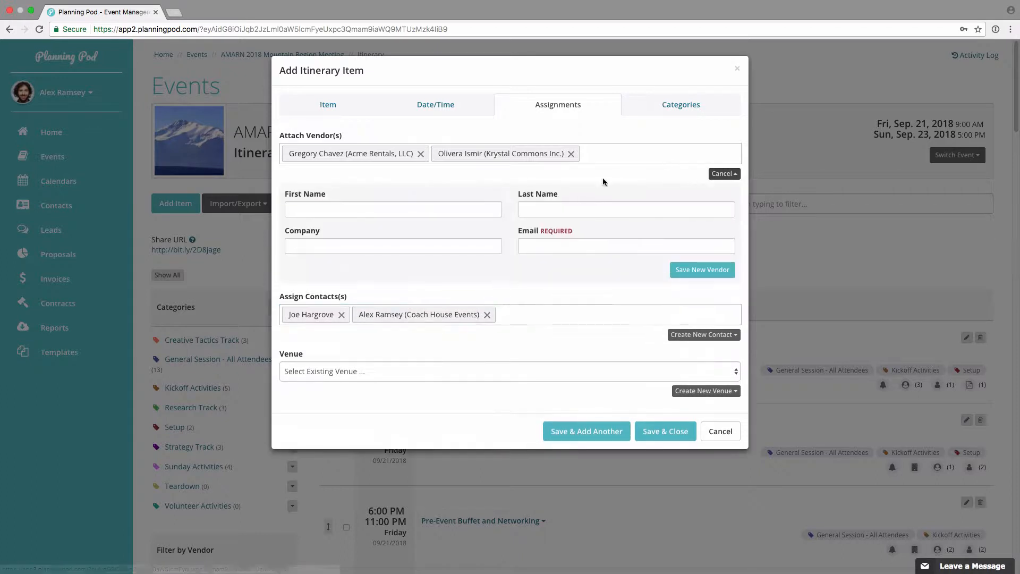
pyautogui.click(724, 174)
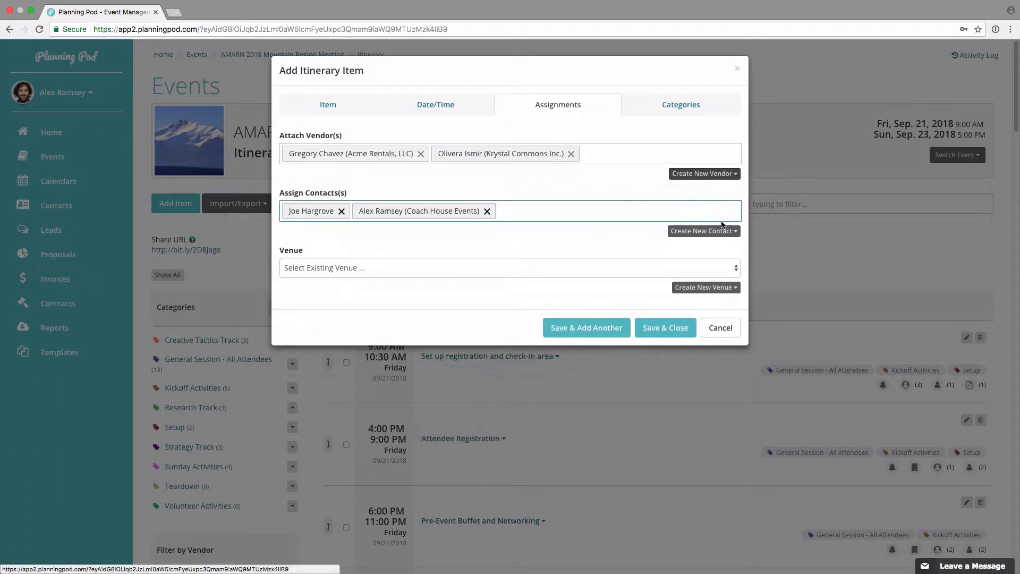
pyautogui.click(715, 230)
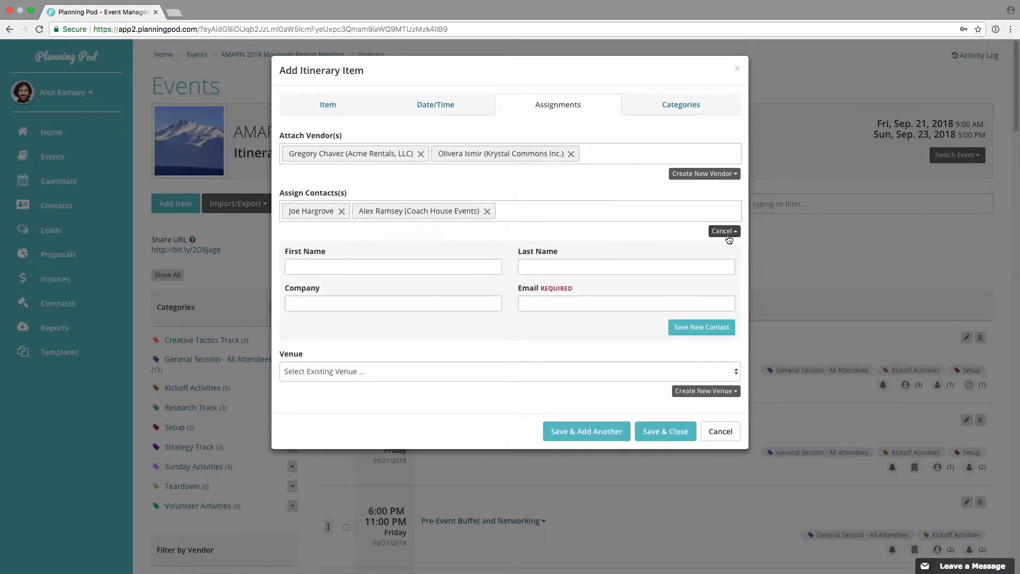
pyautogui.click(728, 236)
# Step: Set the item's venue to Jefferson B and B (Meeting Room 1) and check the form for creating a new venue
pyautogui.click(337, 266)
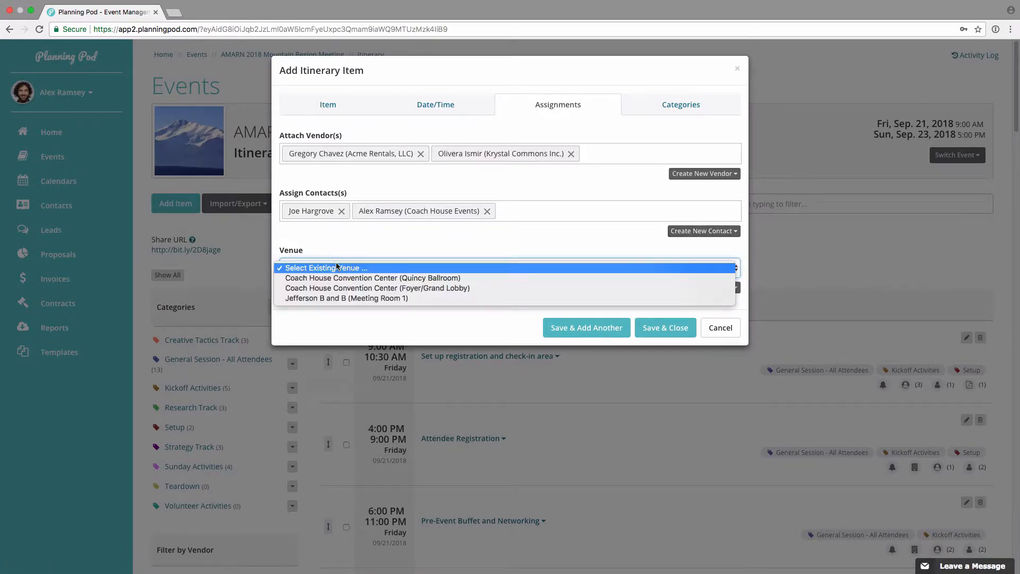
pyautogui.click(349, 298)
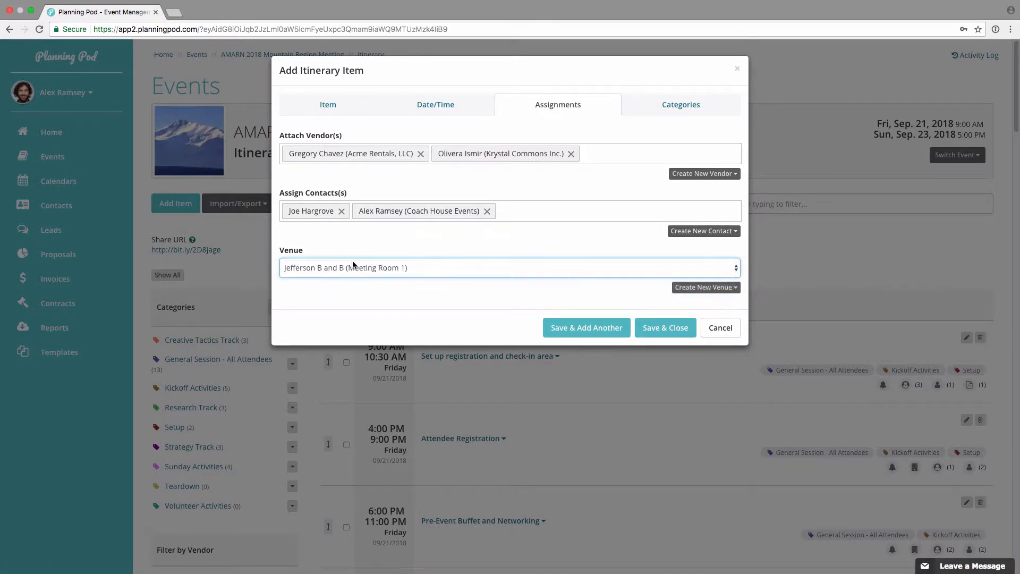
pyautogui.click(707, 287)
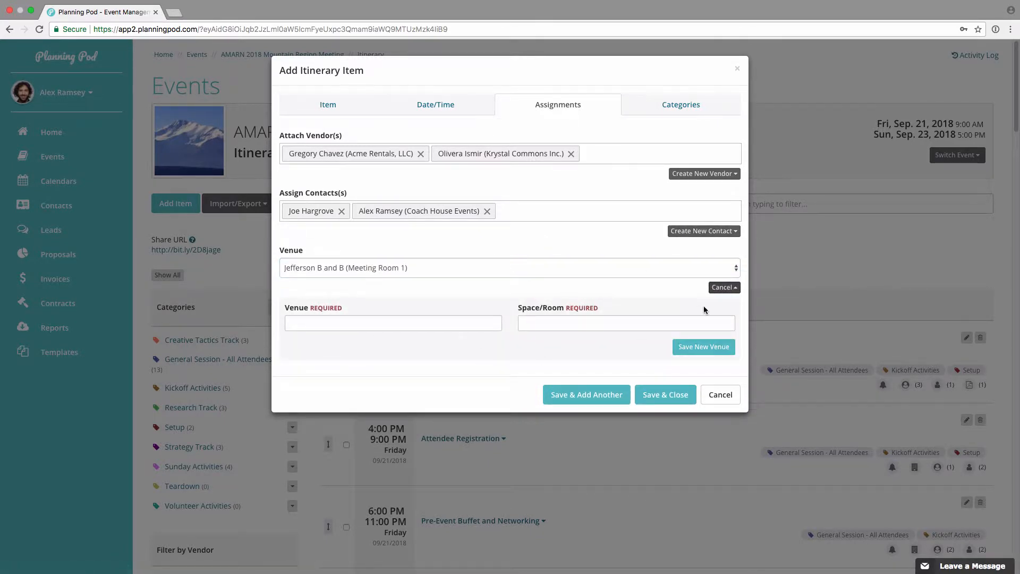
pyautogui.click(729, 287)
# Step: Add the Volunteer Activities and Setup categories to the itinerary item and save it
pyautogui.click(673, 111)
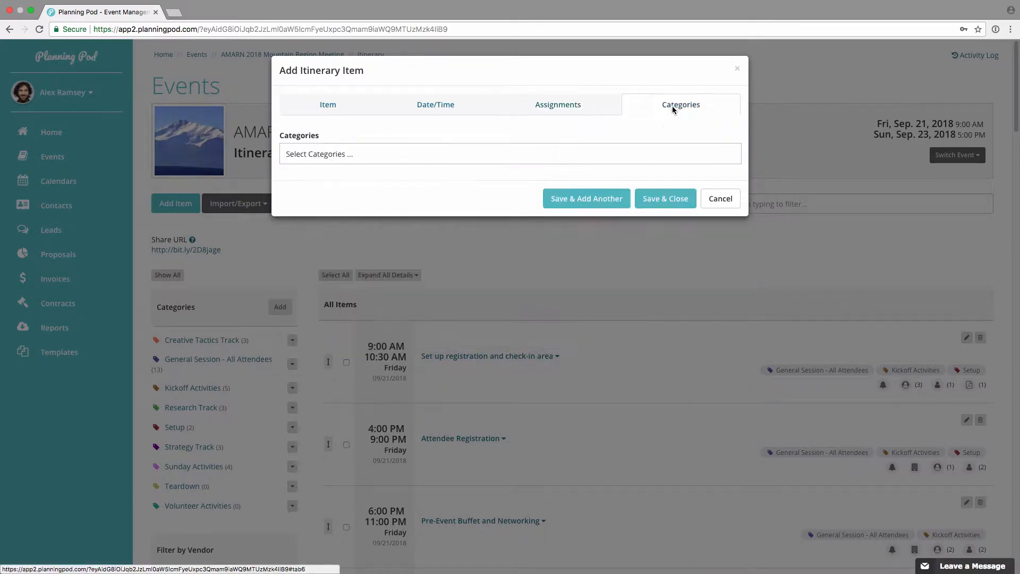
pyautogui.click(405, 153)
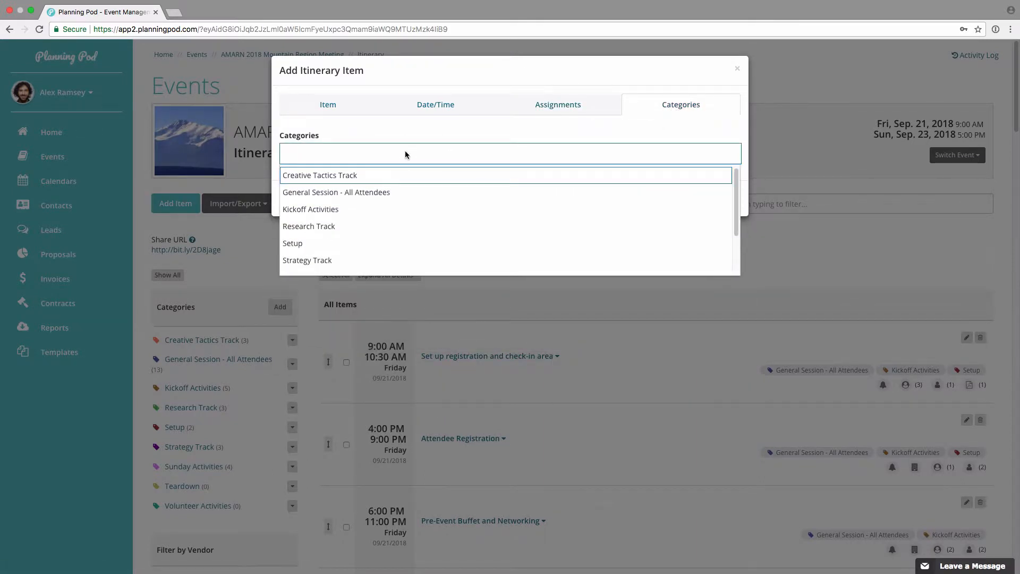
pyautogui.write('vol')
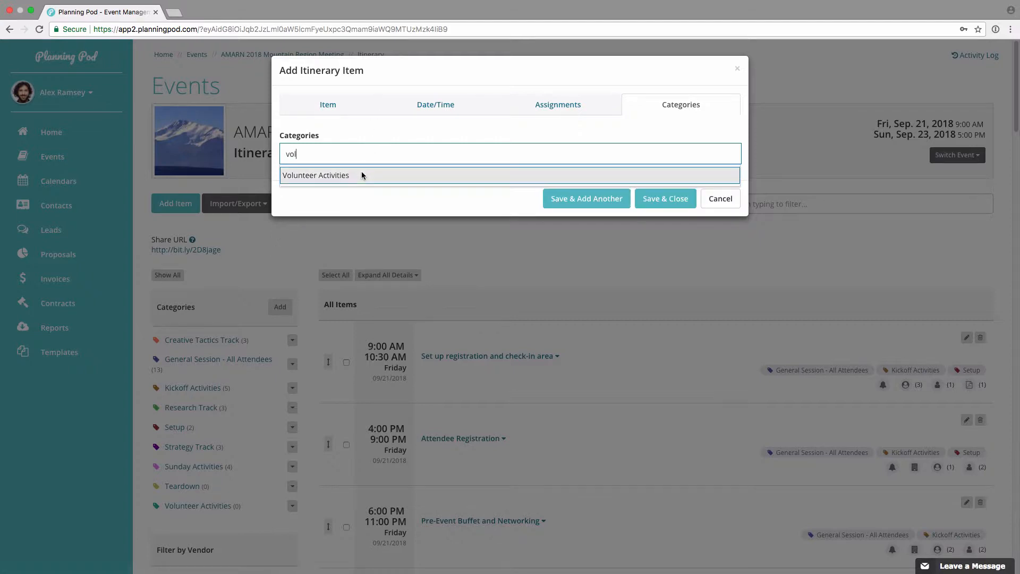
pyautogui.click(363, 175)
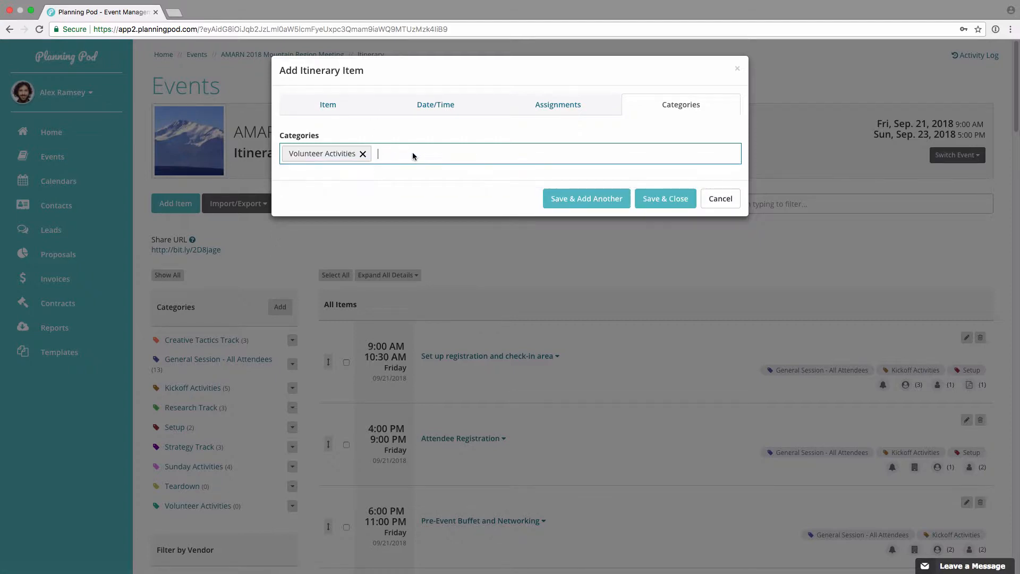
pyautogui.click(414, 156)
pyautogui.click(351, 241)
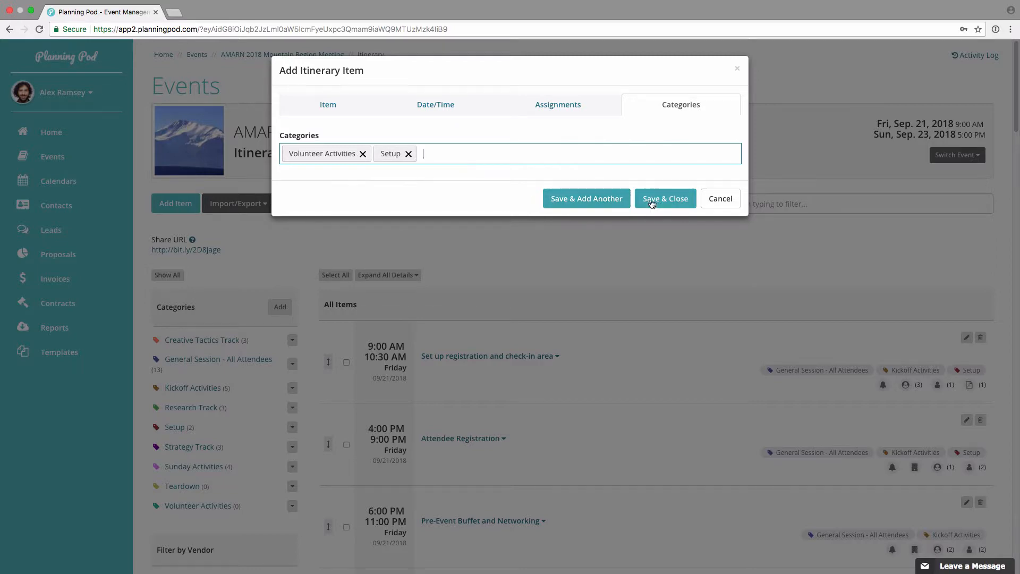
pyautogui.click(672, 204)
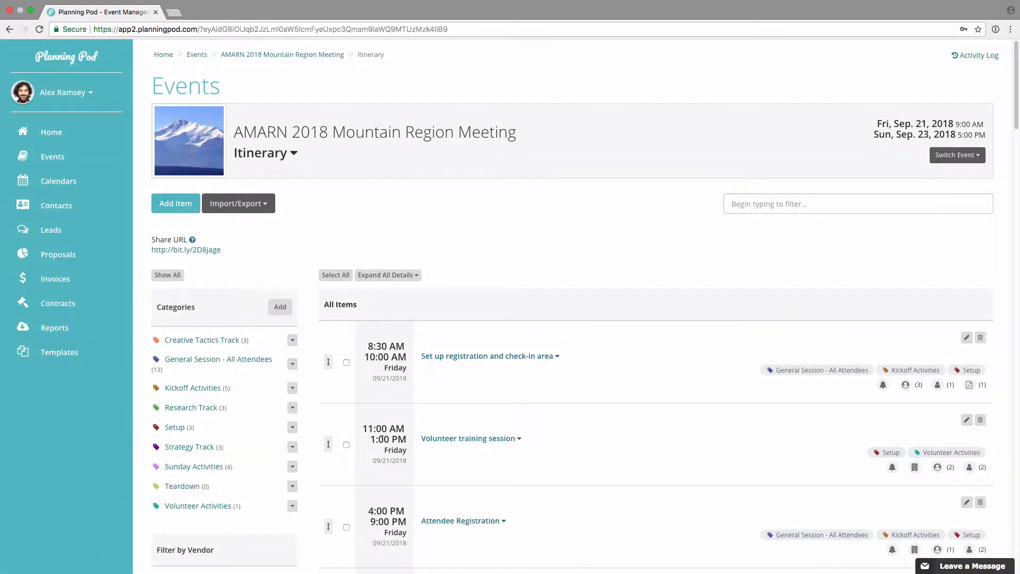
# Step: Expand the Volunteer training session in the itinerary to review its assignments, venue, files and reminder
pyautogui.scroll(-2, 401, 388)
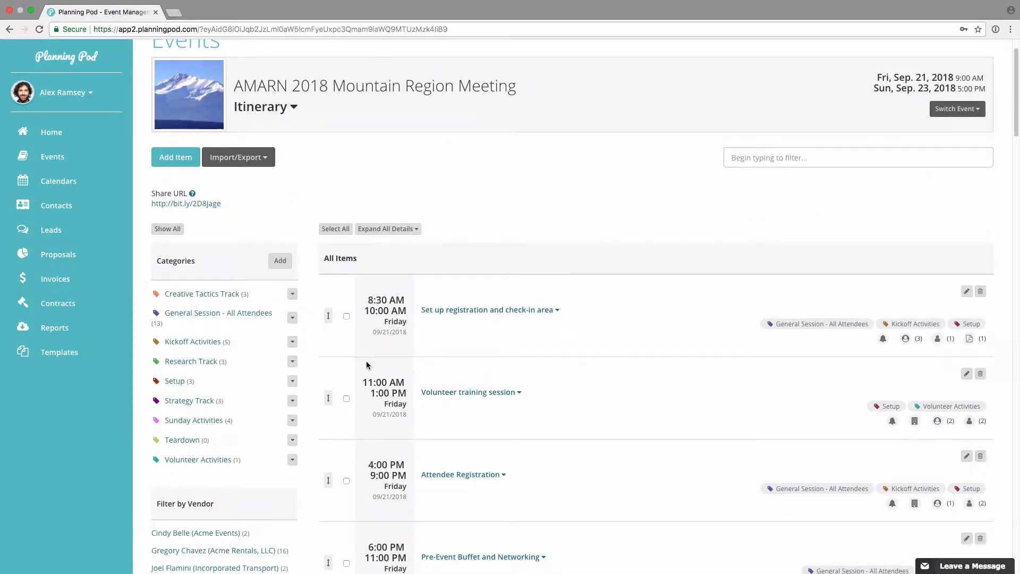
pyautogui.click(478, 393)
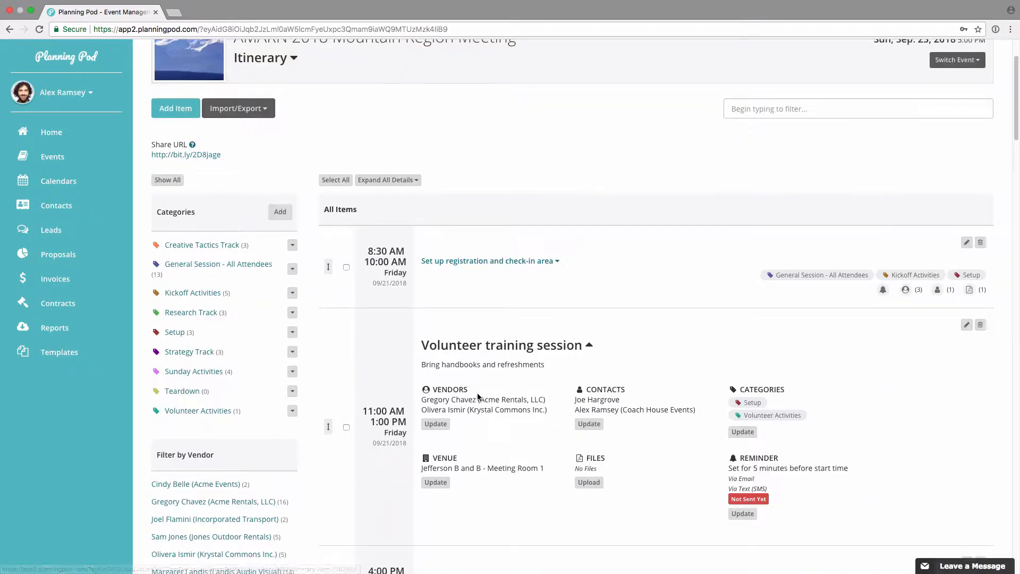
pyautogui.scroll(-2, 477, 397)
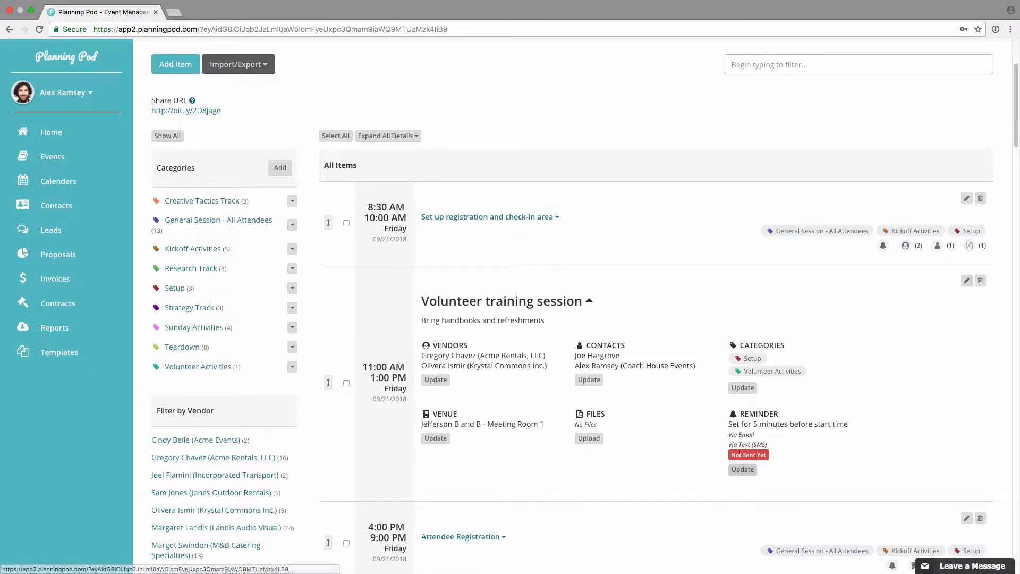
# Step: Upload CompanyBrochure.pdf to the Volunteer training session and collapse the item's details
pyautogui.click(589, 438)
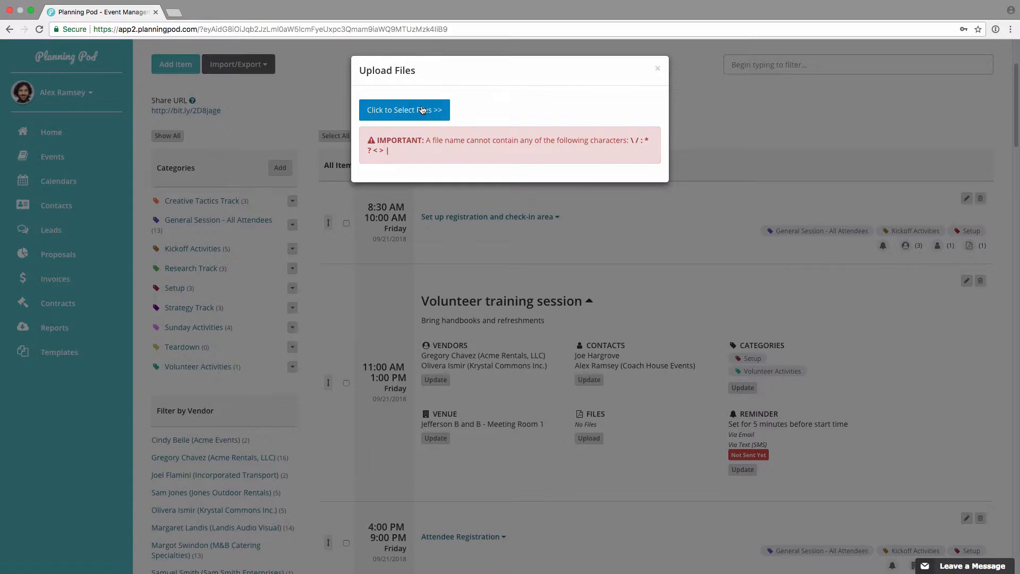
pyautogui.click(422, 109)
pyautogui.click(273, 101)
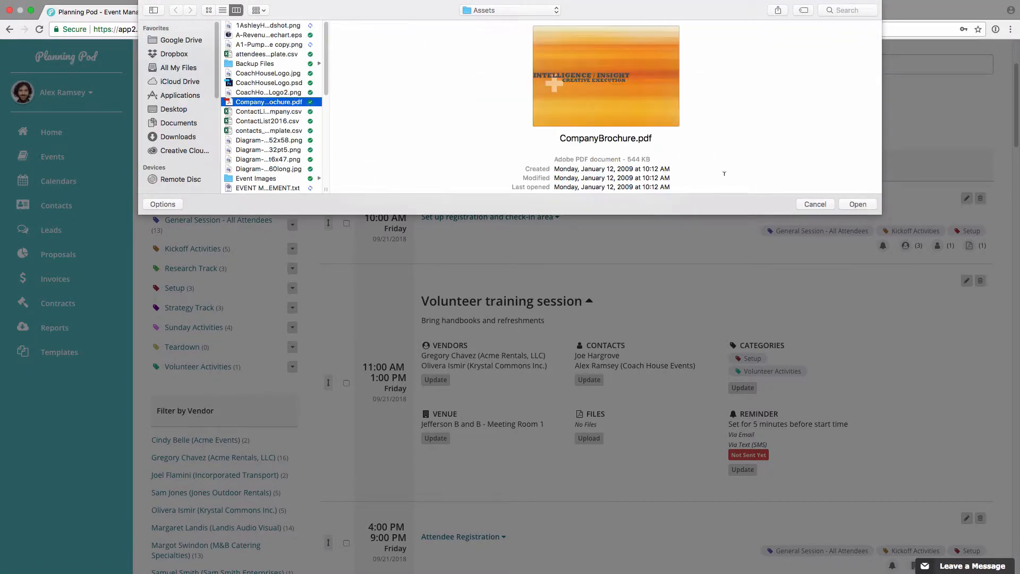
pyautogui.press('Return')
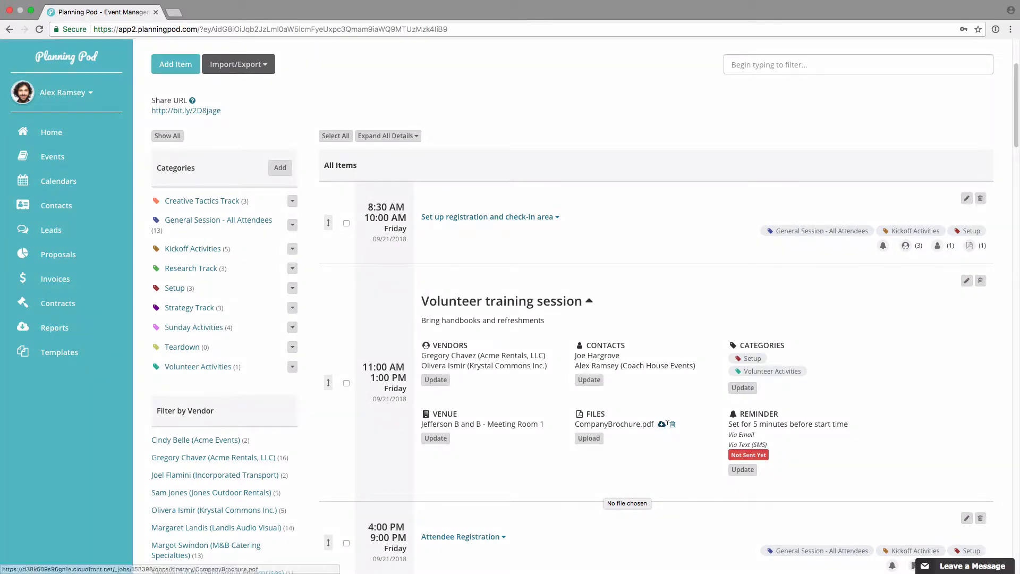
pyautogui.click(530, 303)
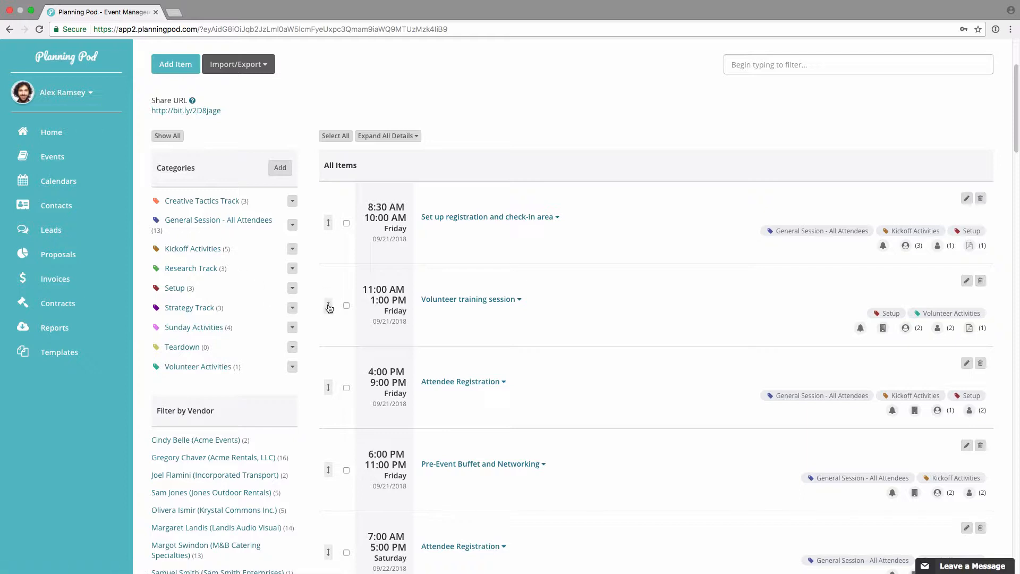
# Step: Try moving the Volunteer training session above the registration setup item and decline any time changes
pyautogui.moveTo(330, 308); pyautogui.dragTo(340, 201)
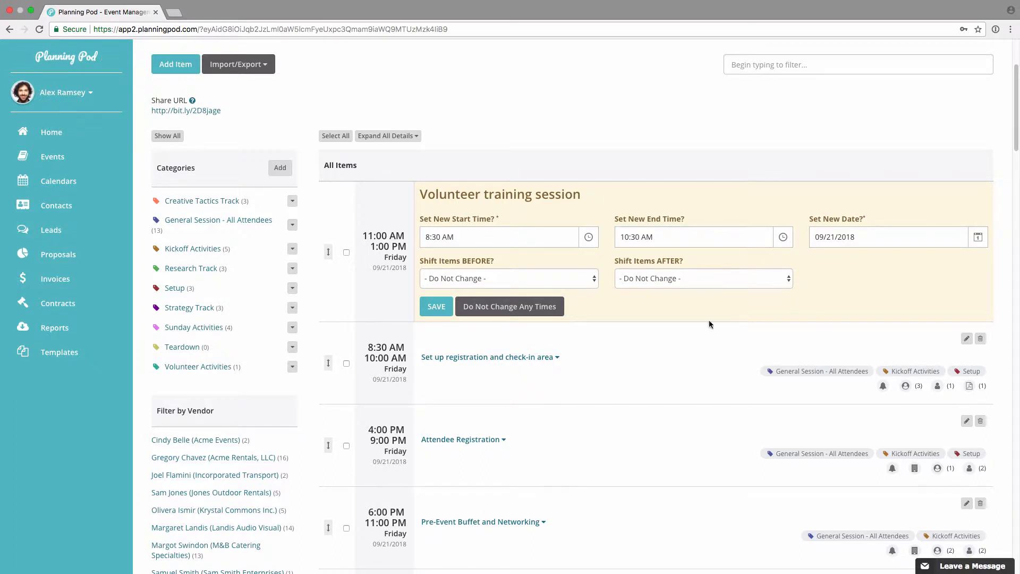
pyautogui.click(515, 308)
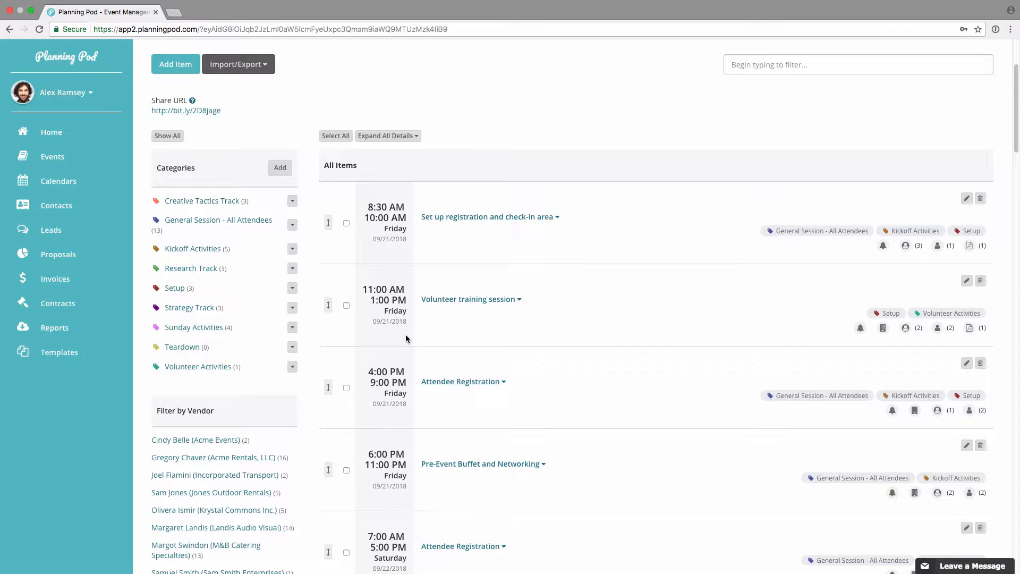
# Step: Try selecting and deselecting all itinerary items, and select only the registration setup and Volunteer training session items
pyautogui.click(346, 224)
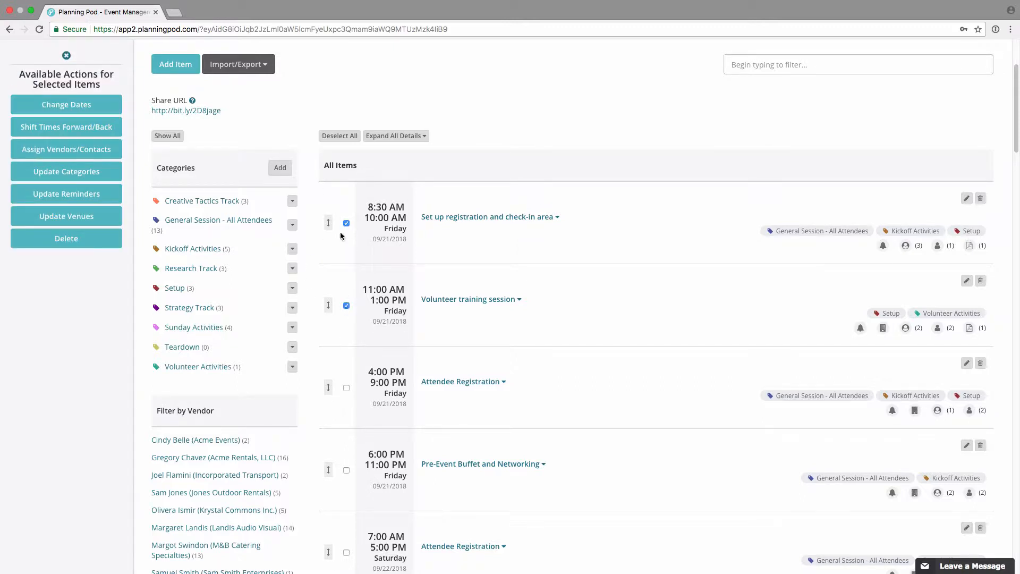
pyautogui.click(346, 137)
pyautogui.click(346, 137)
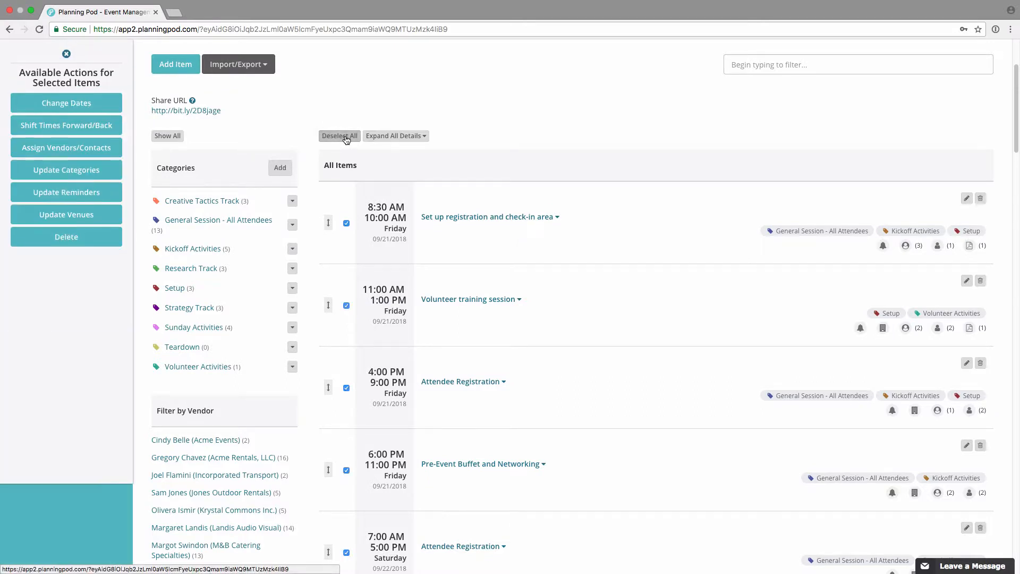
pyautogui.click(345, 137)
pyautogui.click(346, 223)
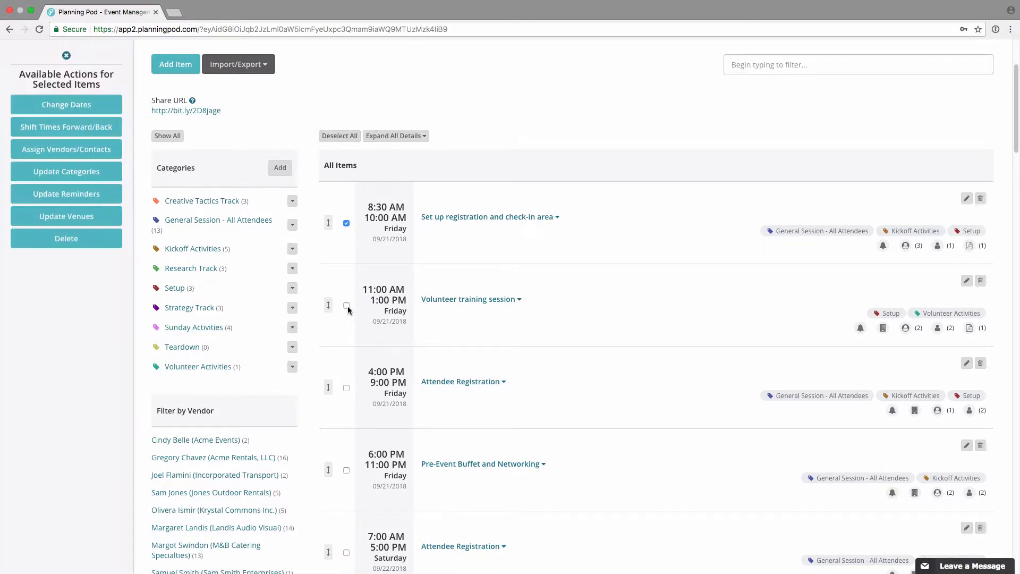
# Step: Examine the bulk date-change form and the time-shift increment and direction options for the selected items, and cancel both
pyautogui.click(86, 106)
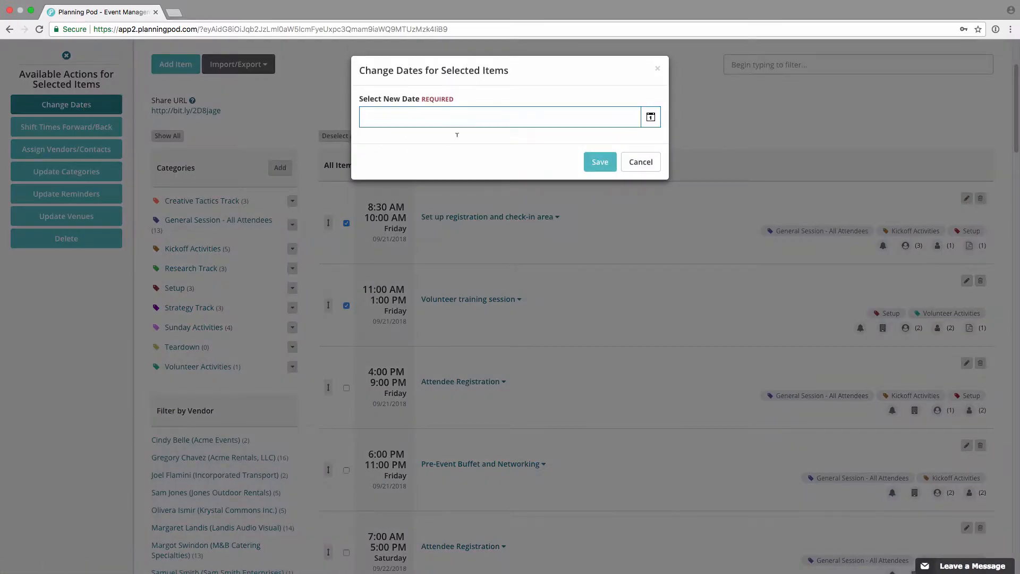
pyautogui.click(642, 165)
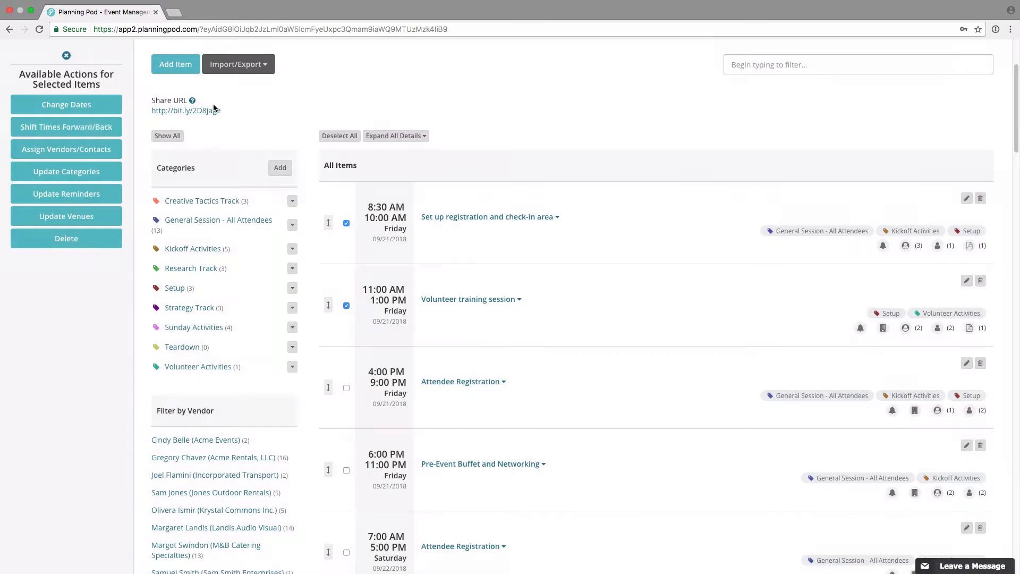
pyautogui.click(80, 128)
pyautogui.click(481, 112)
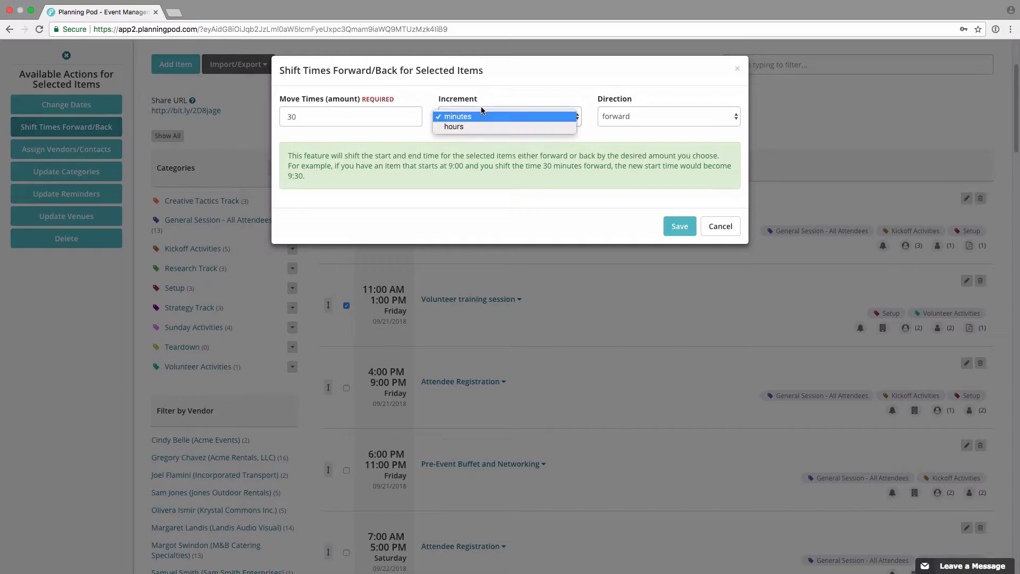
pyautogui.click(480, 116)
pyautogui.click(652, 119)
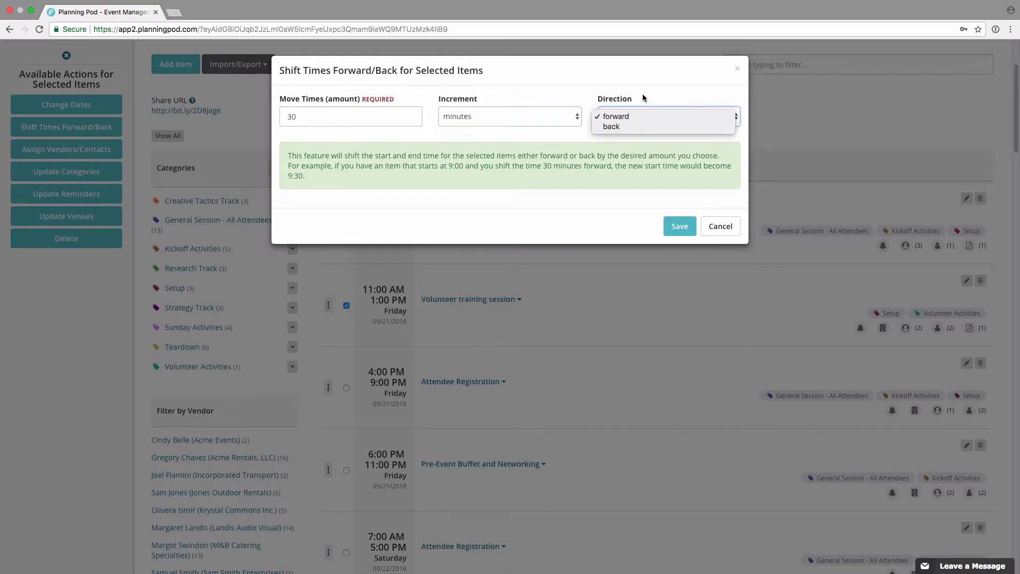
pyautogui.click(642, 94)
pyautogui.click(721, 225)
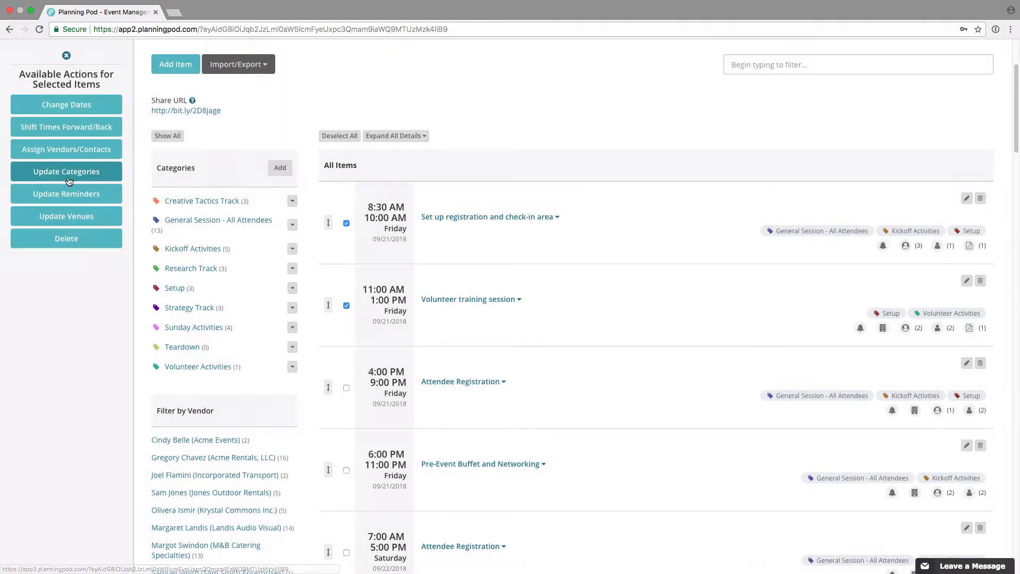
# Step: Examine the bulk vendor and contact assignment options for the selected items and cancel without assigning anyone
pyautogui.click(81, 151)
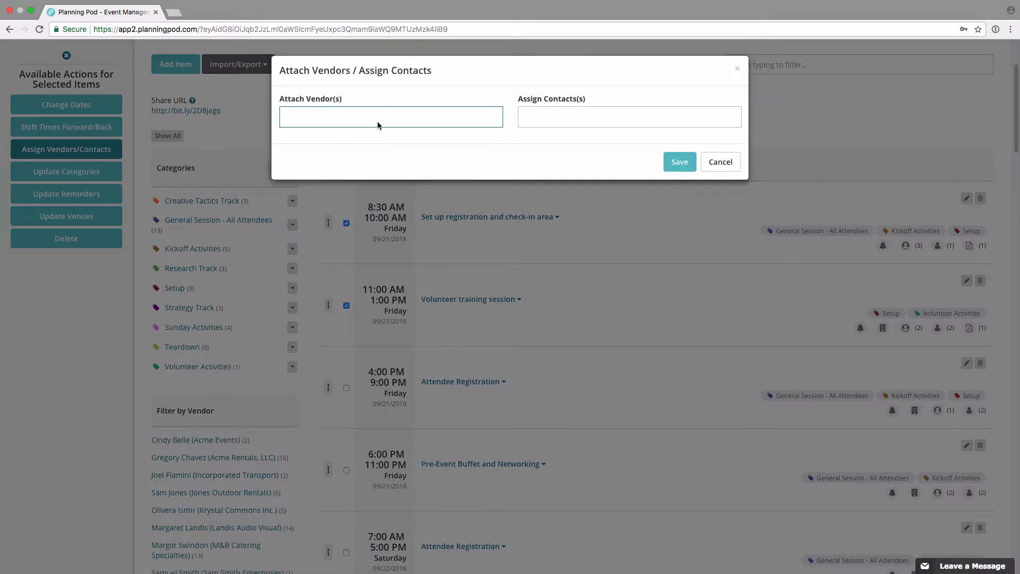
pyautogui.click(407, 118)
pyautogui.click(414, 90)
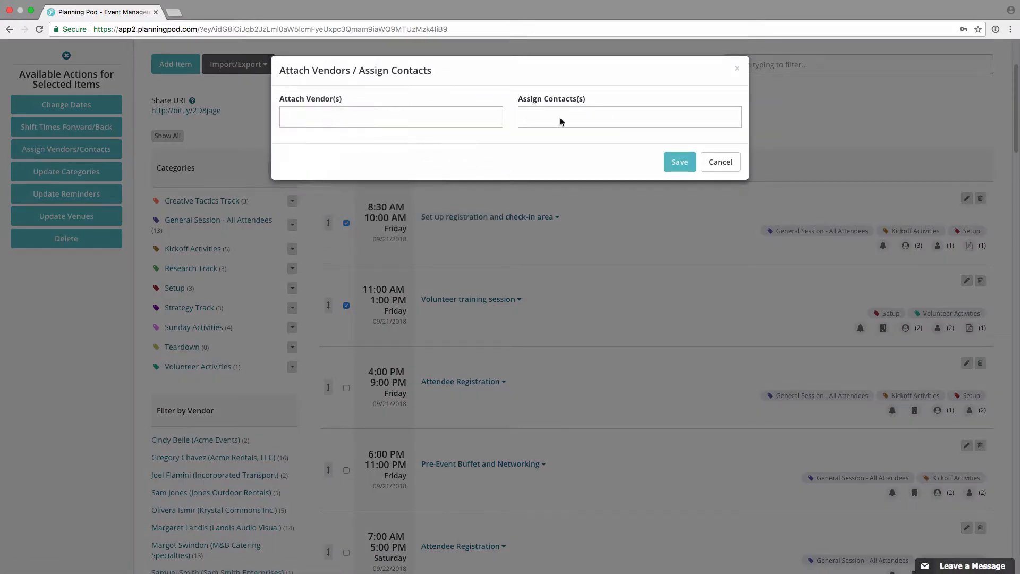
pyautogui.click(721, 161)
# Step: Examine the bulk category update options and the list of available categories, and cancel without changing the selected items
pyautogui.click(51, 178)
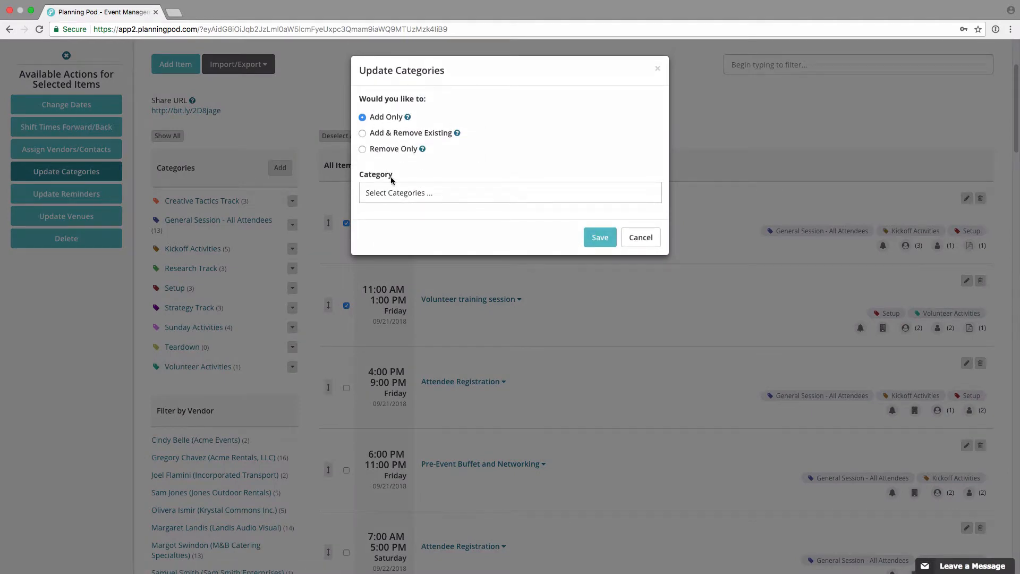
pyautogui.click(603, 186)
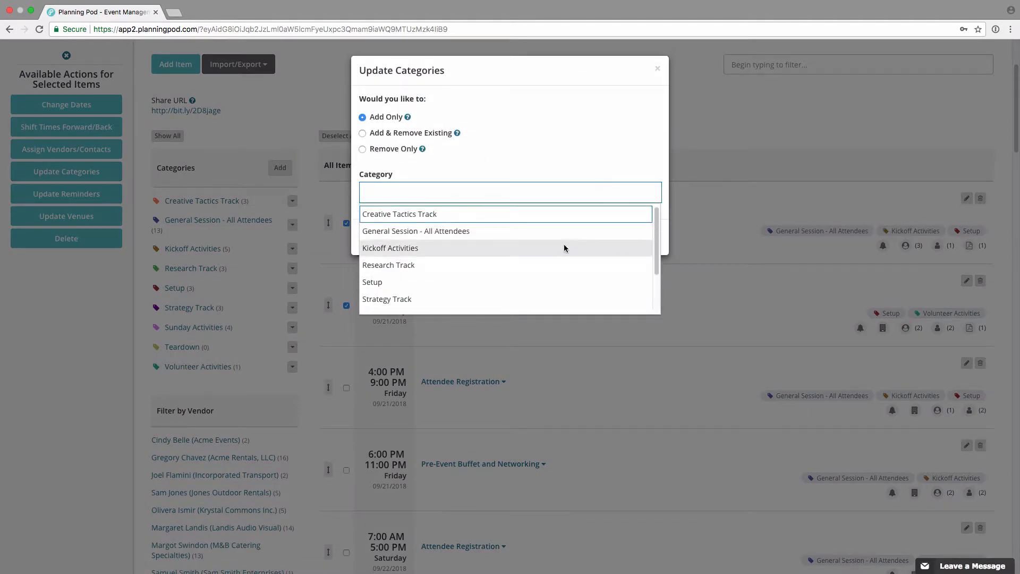
pyautogui.click(573, 147)
pyautogui.click(638, 268)
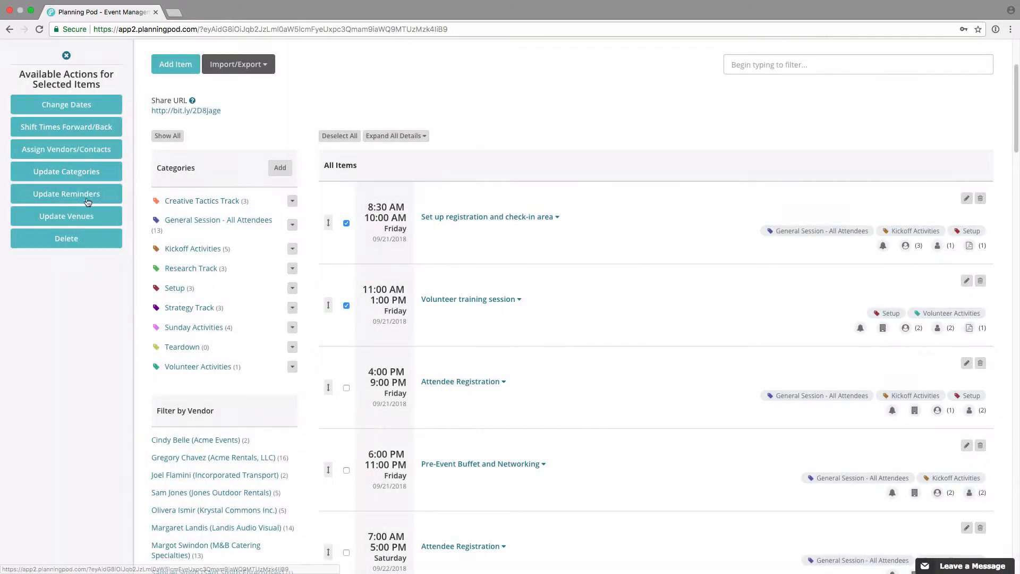
# Step: Examine the bulk reminder options and timing choices for the selected items and cancel without saving
pyautogui.click(58, 196)
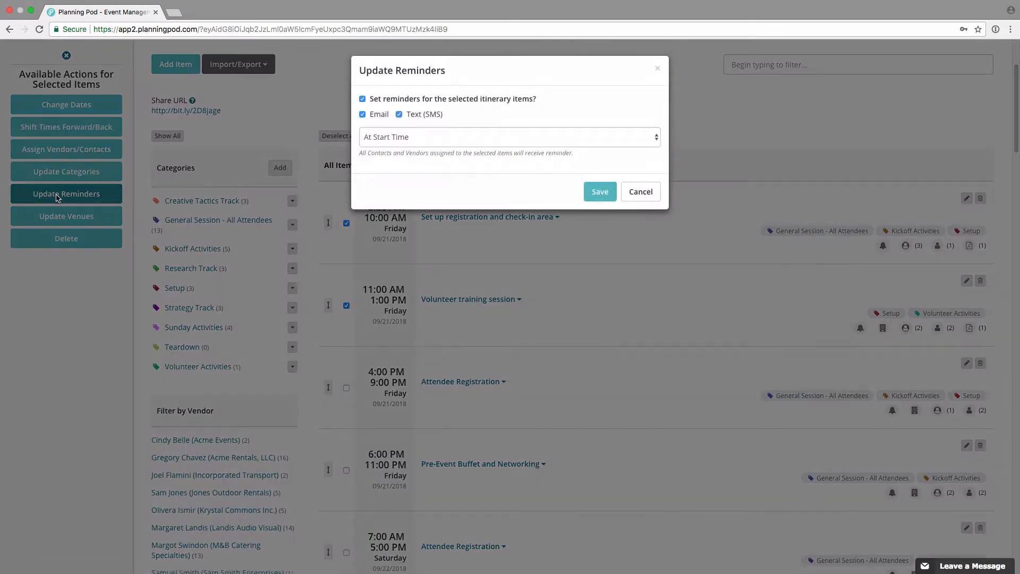
pyautogui.click(431, 131)
pyautogui.click(511, 81)
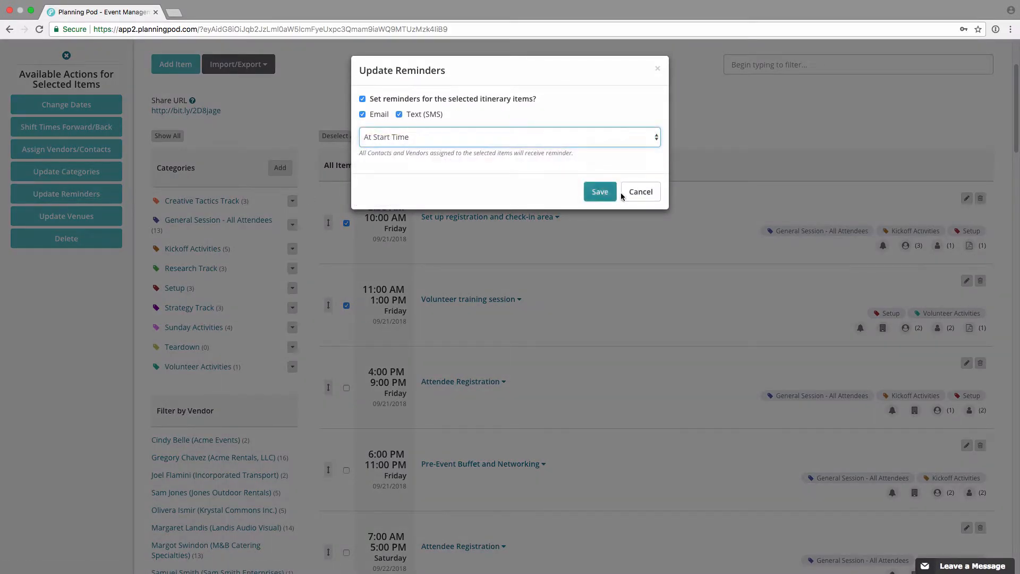
pyautogui.click(623, 193)
# Step: Examine the bulk venue replacement options, cancel without choosing a venue, and deselect all itinerary items
pyautogui.click(79, 216)
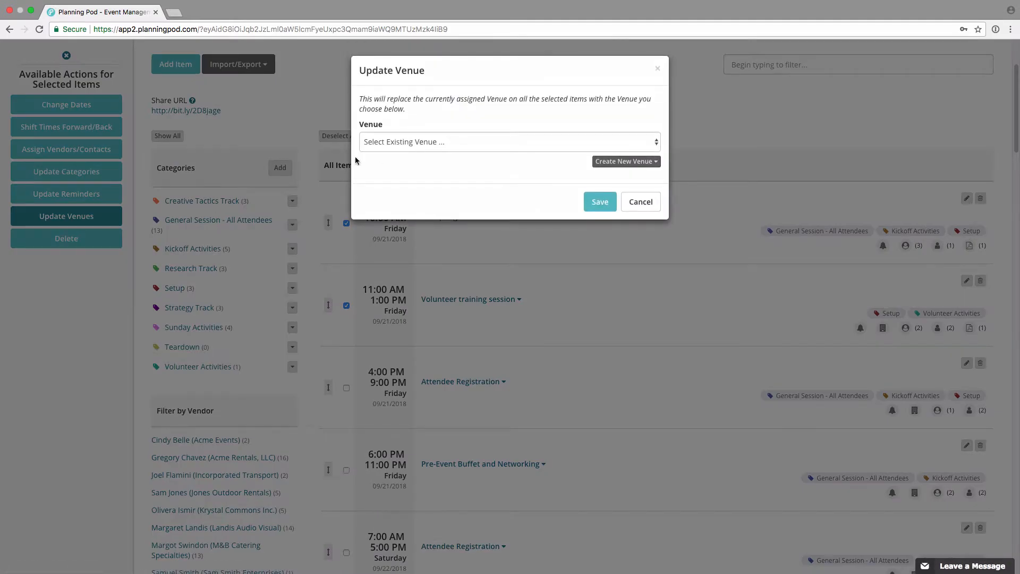
pyautogui.click(424, 153)
pyautogui.click(441, 122)
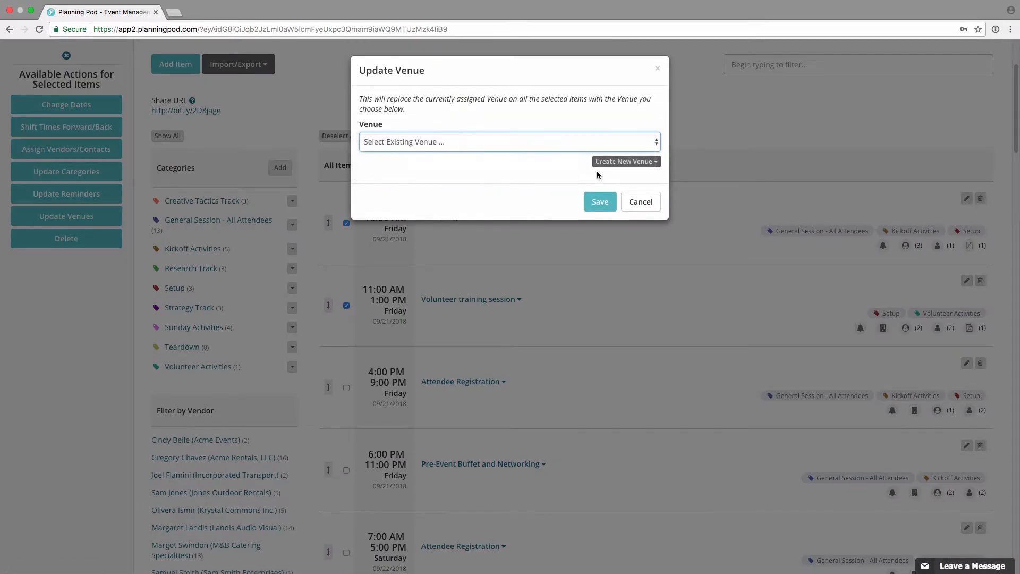
pyautogui.click(641, 202)
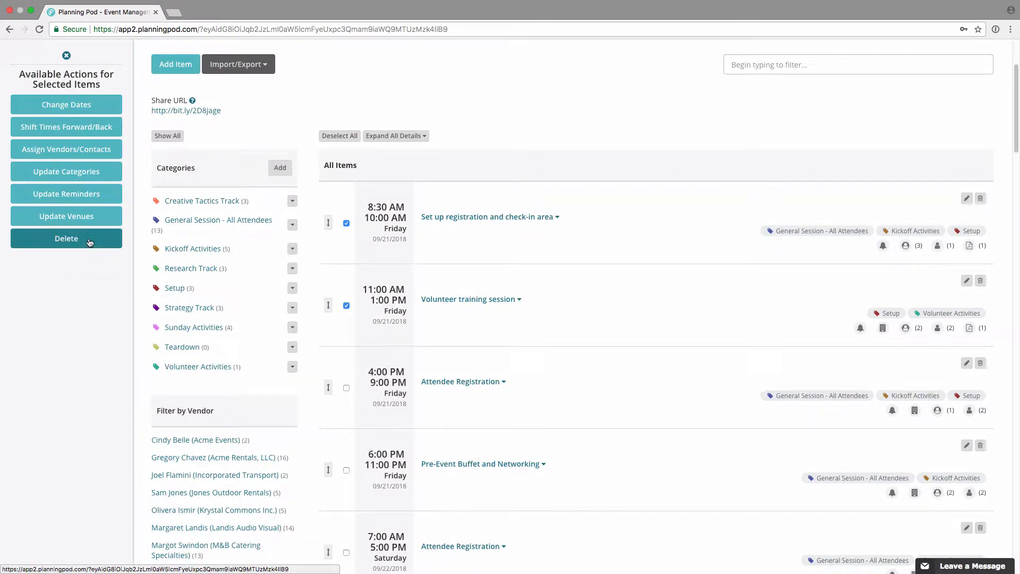
pyautogui.click(334, 138)
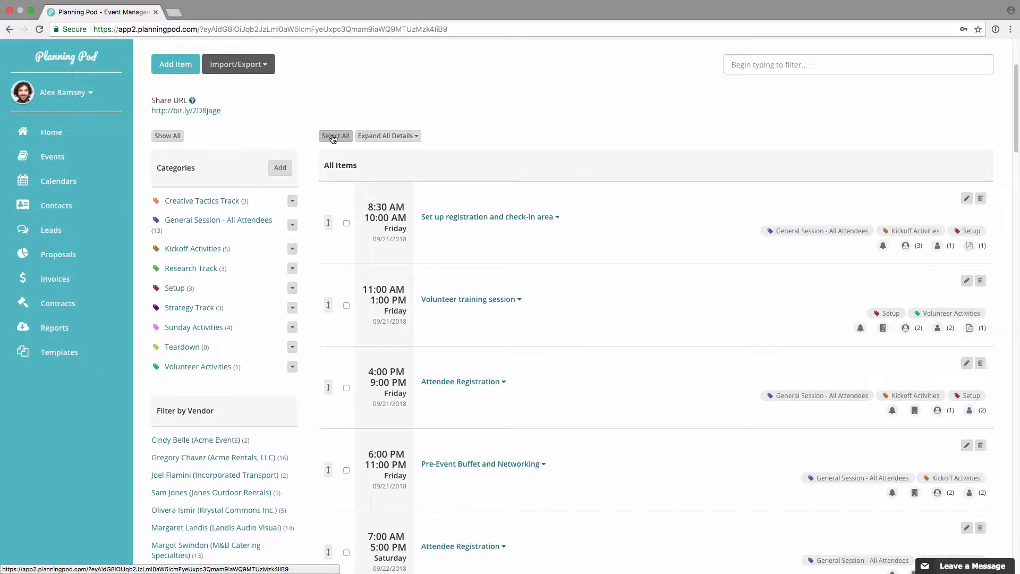
# Step: Filter the itinerary by the Kickoff Activities category and review its items, and switch the filter to Volunteer Activities
pyautogui.scroll(1, 256, 169)
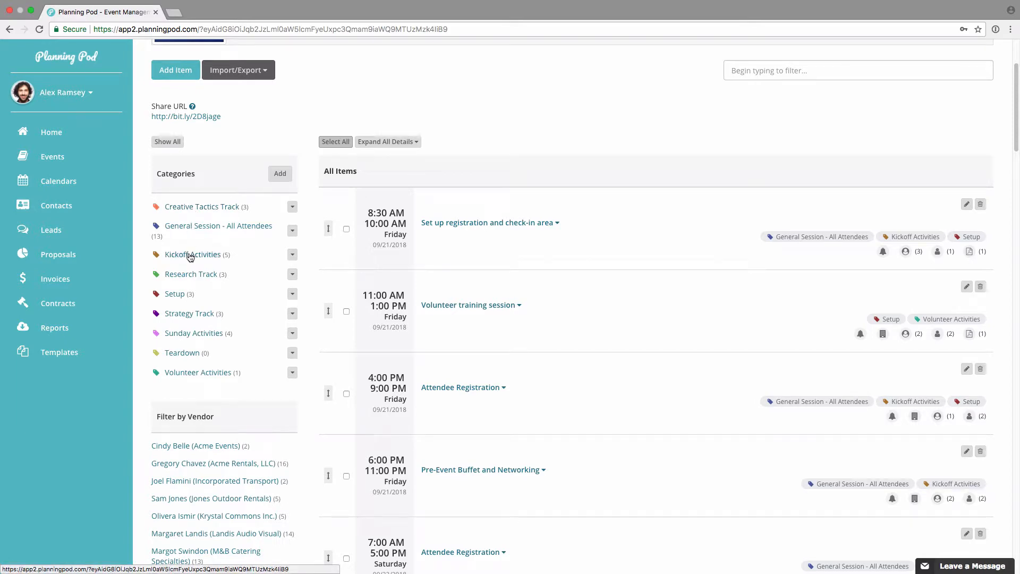
pyautogui.click(192, 255)
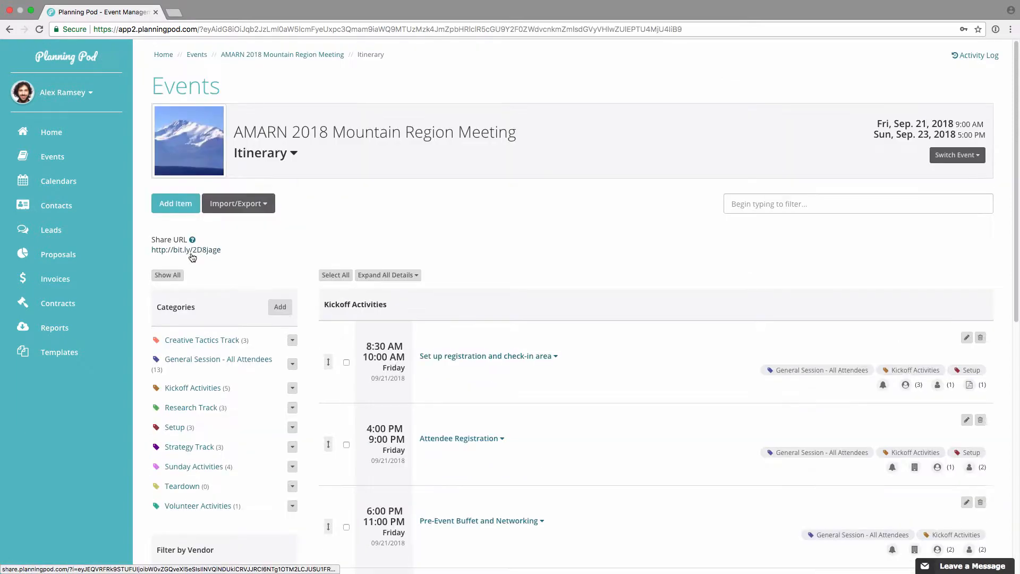
pyautogui.scroll(-3, 400, 331)
pyautogui.scroll(-2, 401, 330)
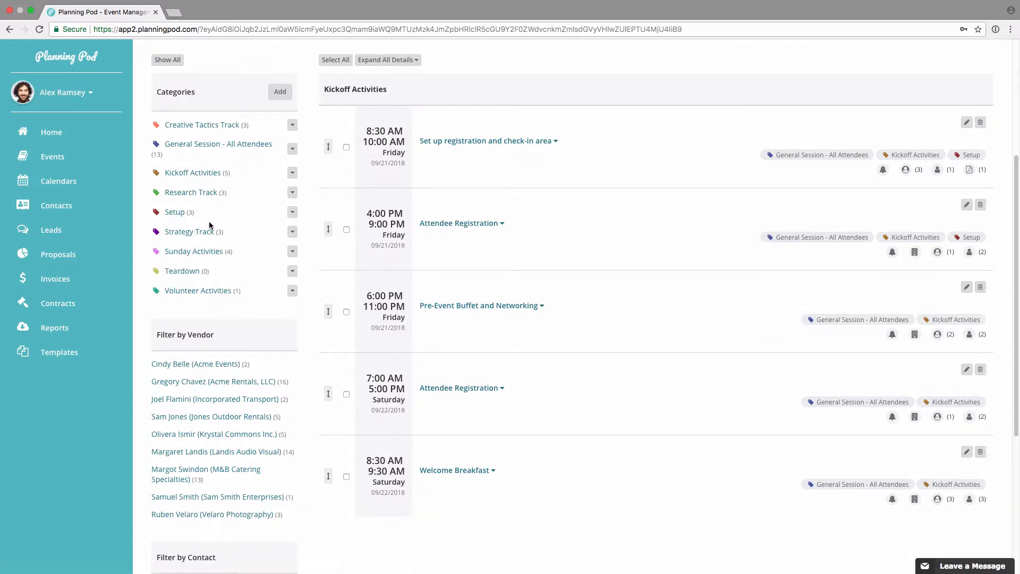
pyautogui.click(207, 291)
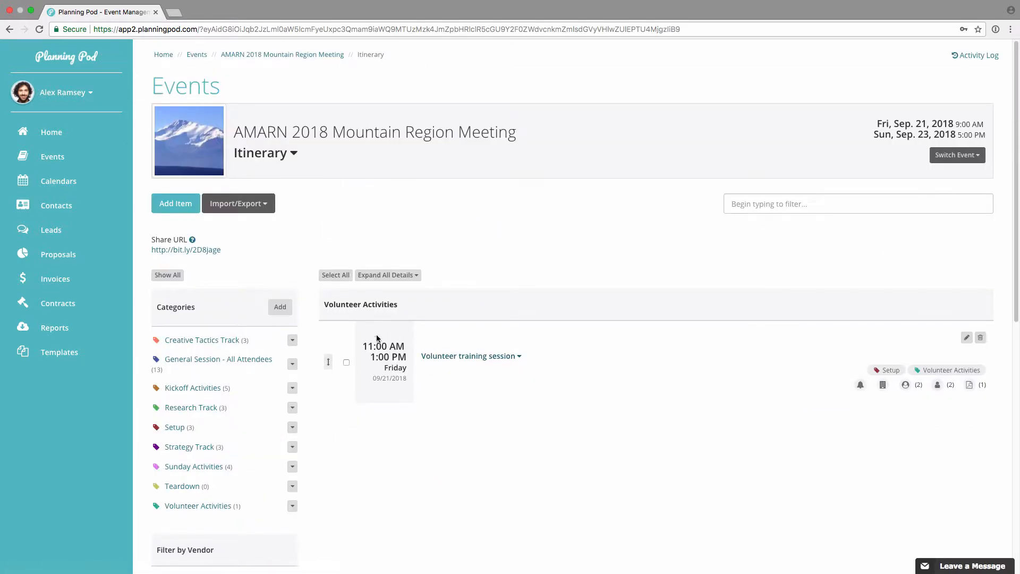
# Step: Filter the itinerary by the Jones Outdoor Rentals vendor and review the matching items
pyautogui.scroll(-5, 376, 338)
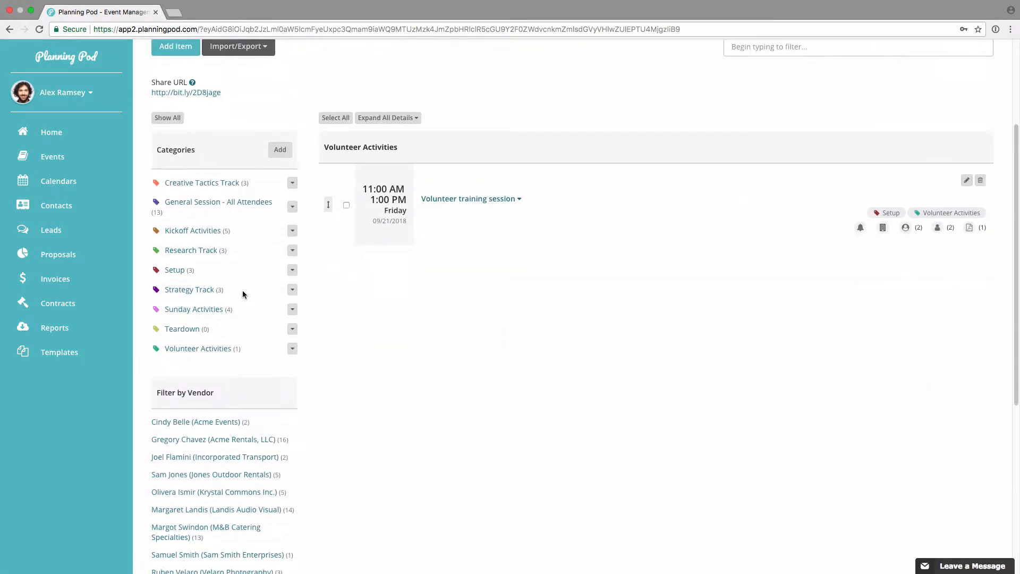
pyautogui.scroll(-4, 242, 292)
pyautogui.scroll(-1, 243, 333)
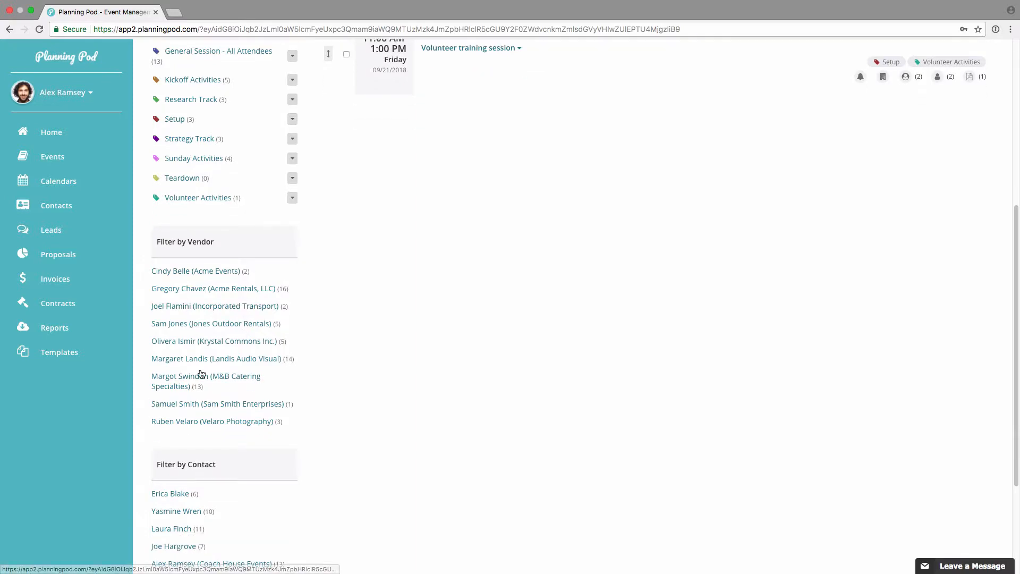
pyautogui.click(212, 327)
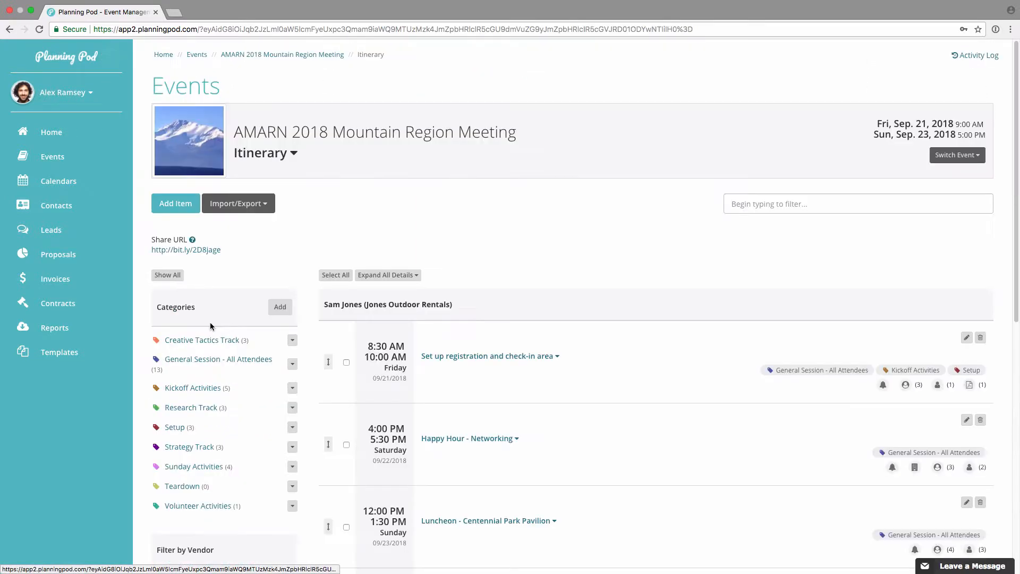
pyautogui.scroll(2, 499, 320)
pyautogui.scroll(3, 499, 323)
pyautogui.scroll(-2, 499, 324)
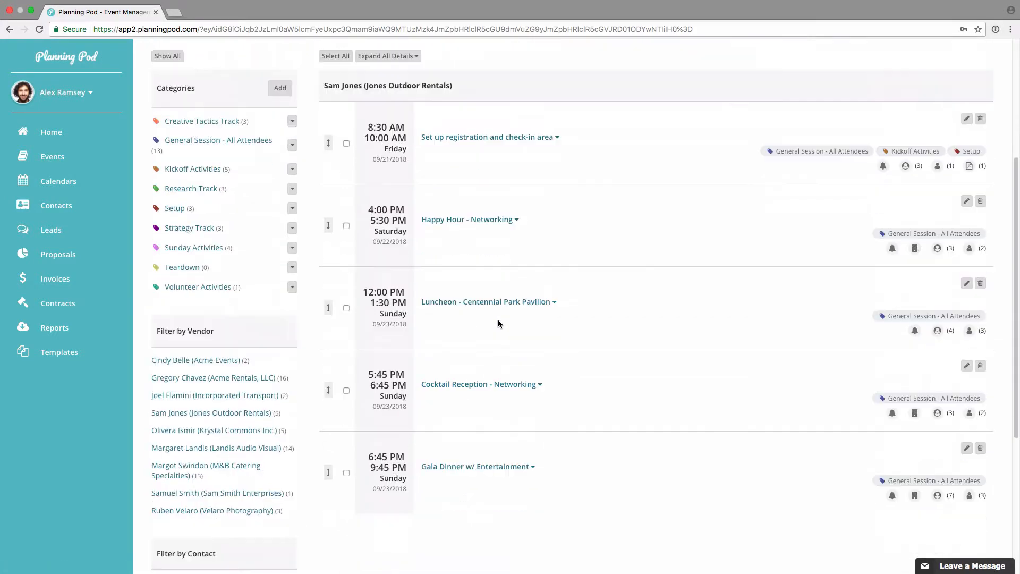
# Step: Filter the itinerary by the second listed contact and review that contact's items
pyautogui.scroll(-10, 499, 322)
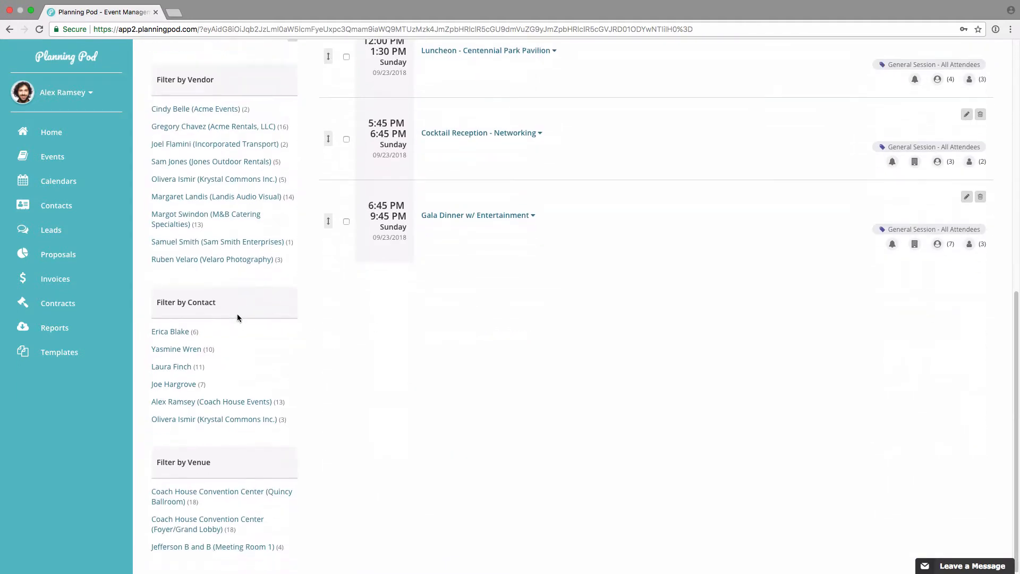
pyautogui.click(188, 353)
pyautogui.scroll(-10, 424, 360)
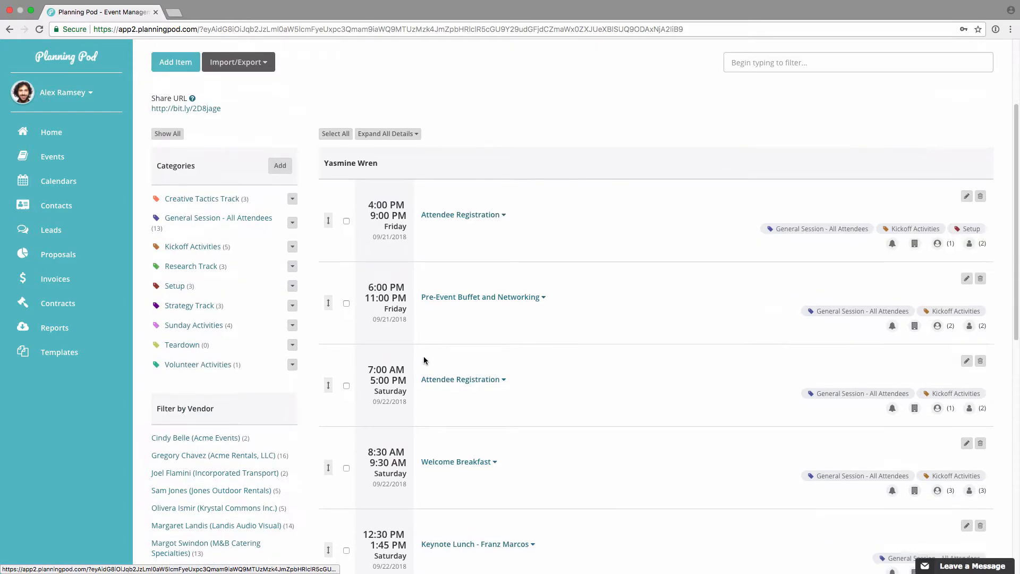
pyautogui.scroll(3, 424, 359)
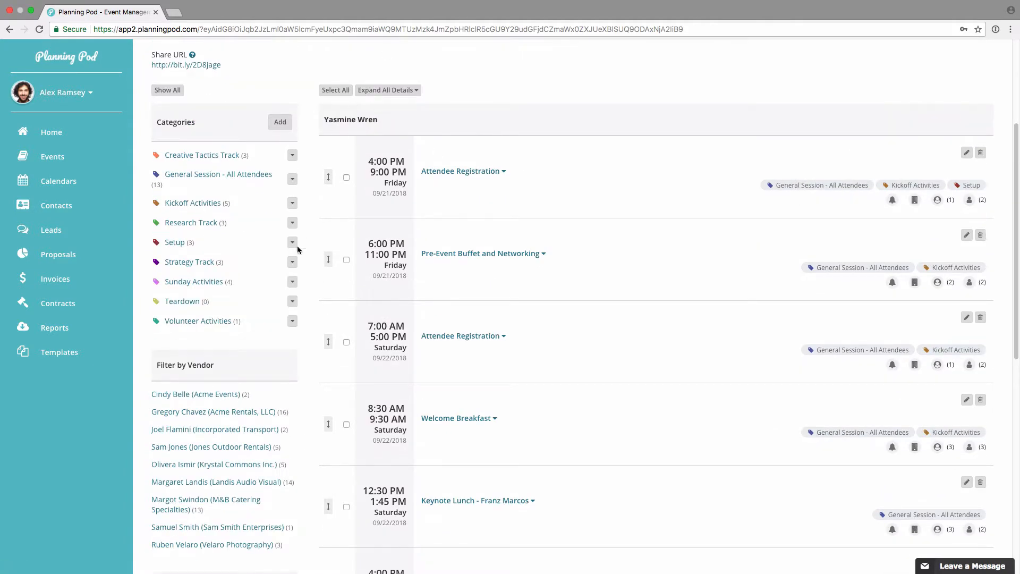
# Step: Filter the itinerary by the Jefferson B and B (Meeting Room 1) venue and review its sessions
pyautogui.scroll(-16, 298, 249)
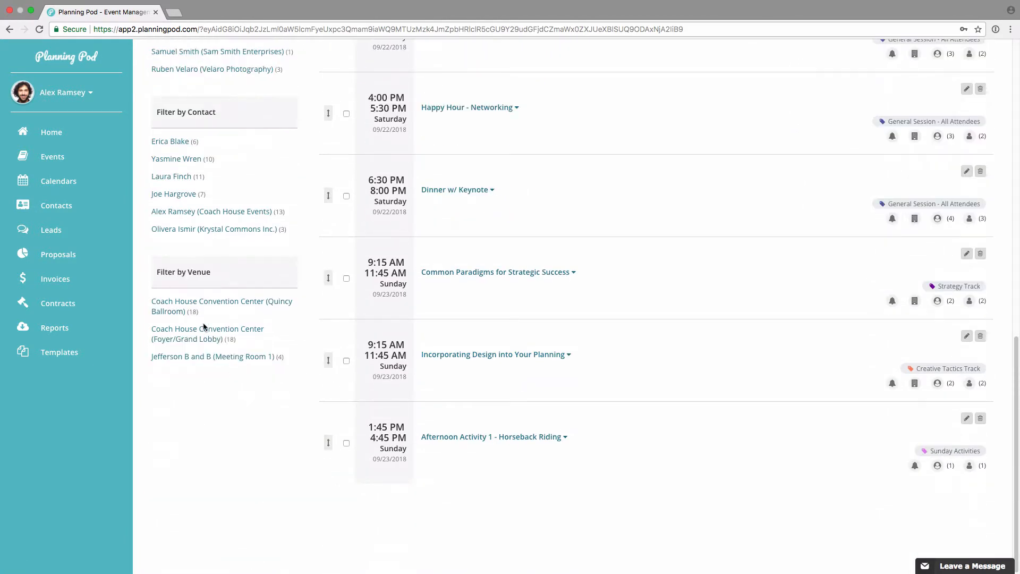
pyautogui.click(221, 358)
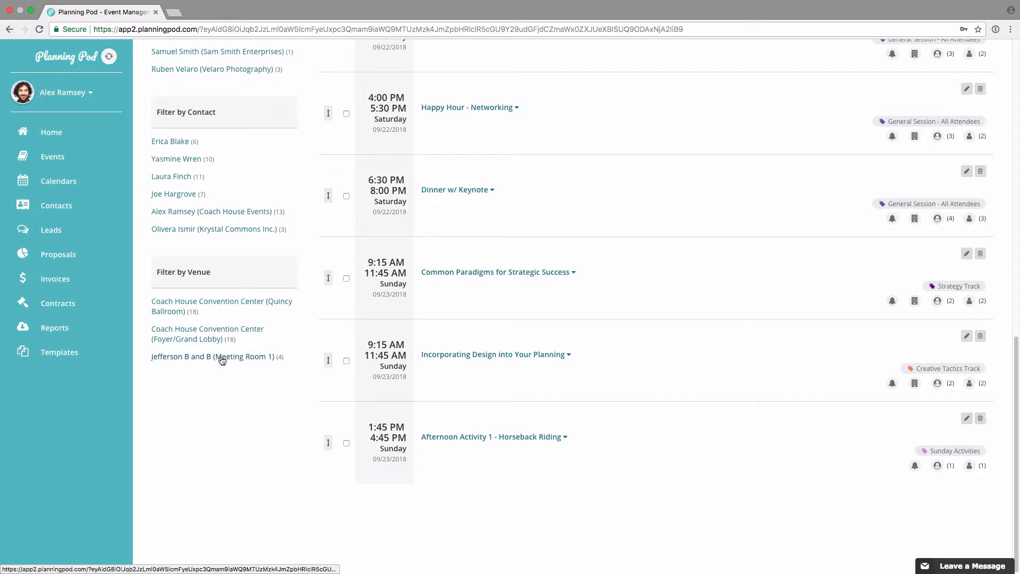
pyautogui.scroll(-2, 390, 278)
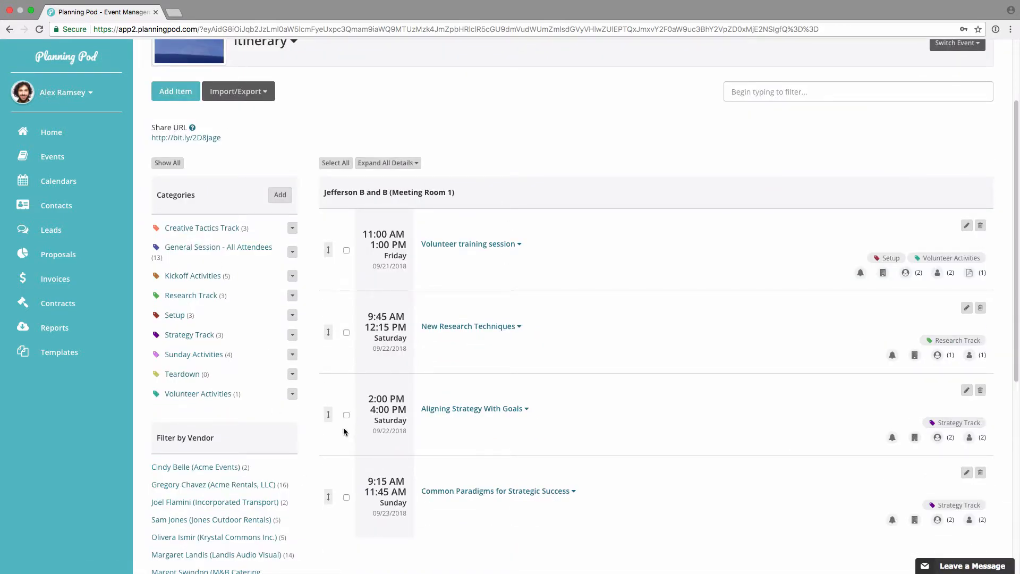
pyautogui.scroll(1, 344, 431)
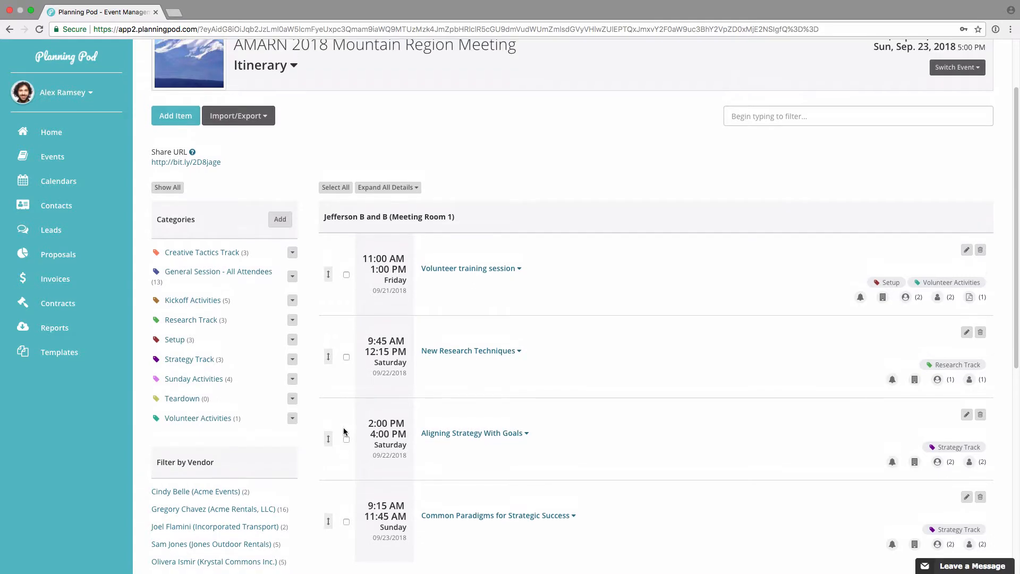
# Step: Examine the itinerary's template import, template saving, PDF and CSV download options without choosing any
pyautogui.click(261, 116)
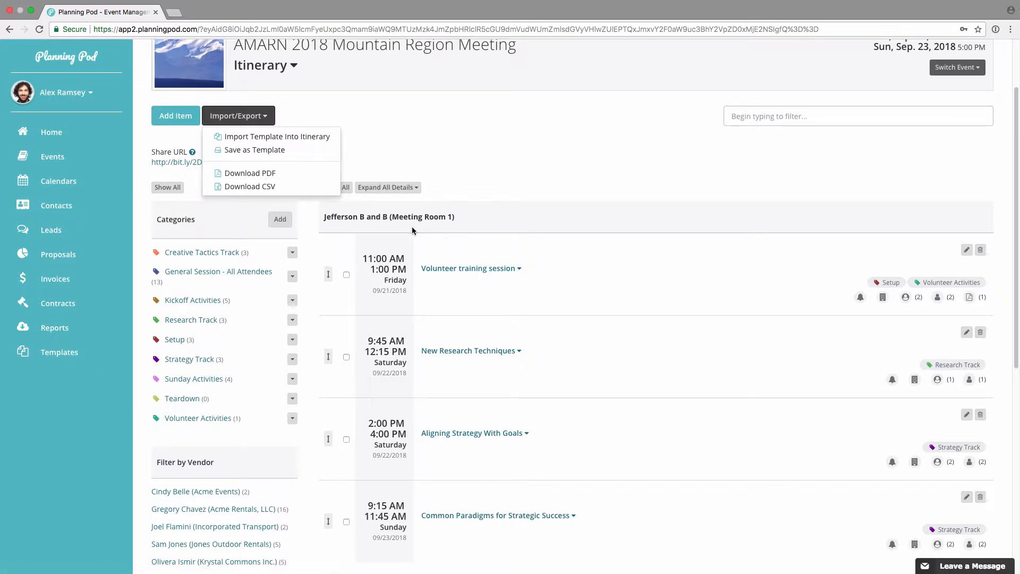
pyautogui.click(442, 141)
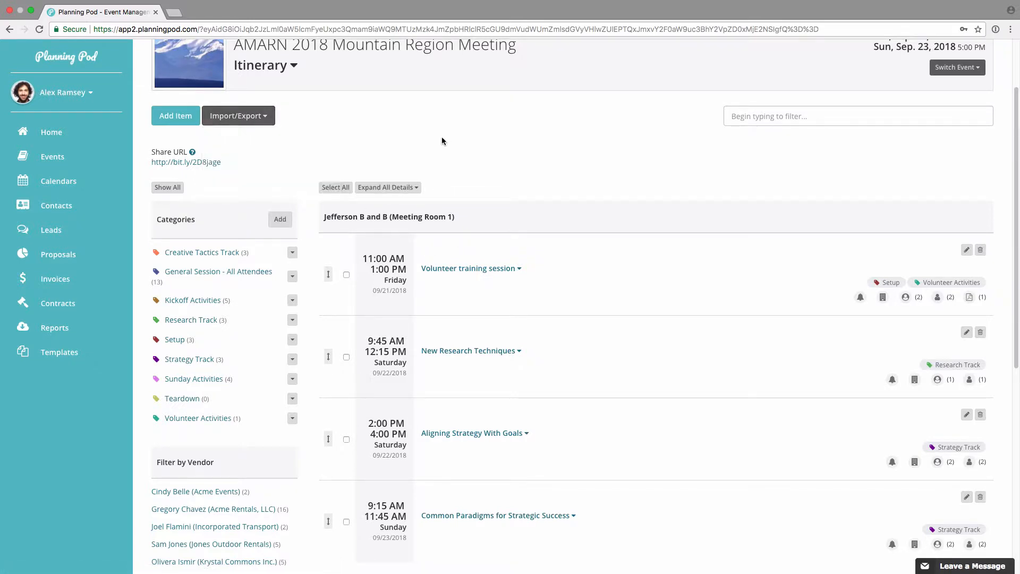
# Step: Show all itinerary items again, search them for "volun" and clear the search
pyautogui.click(165, 188)
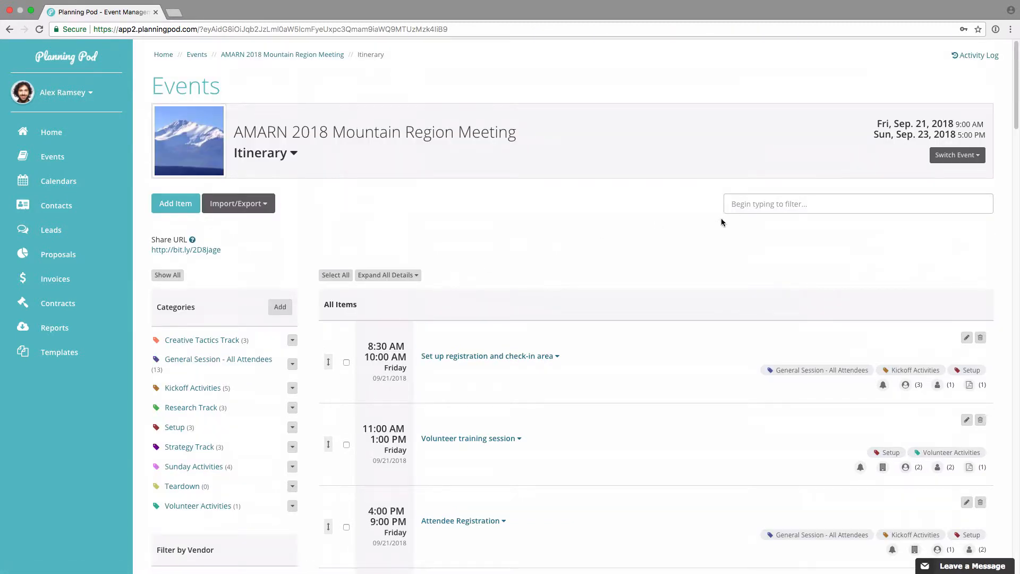
pyautogui.click(763, 204)
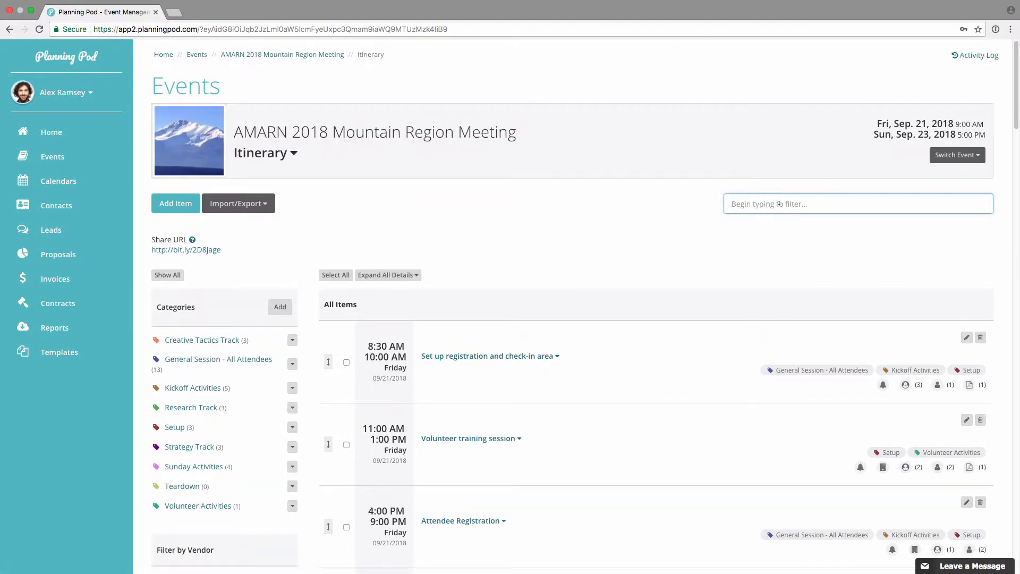
pyautogui.write('volun')
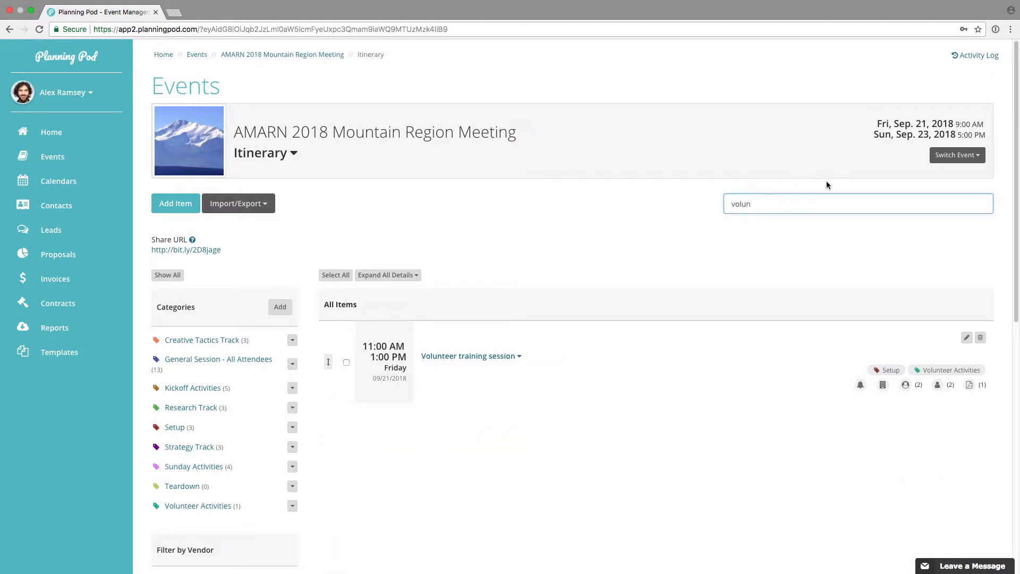
pyautogui.press('BackSpace')
pyautogui.press('BackSpace')
pyautogui.press('BackSpace')
pyautogui.press('BackSpace')
pyautogui.press('BackSpace')
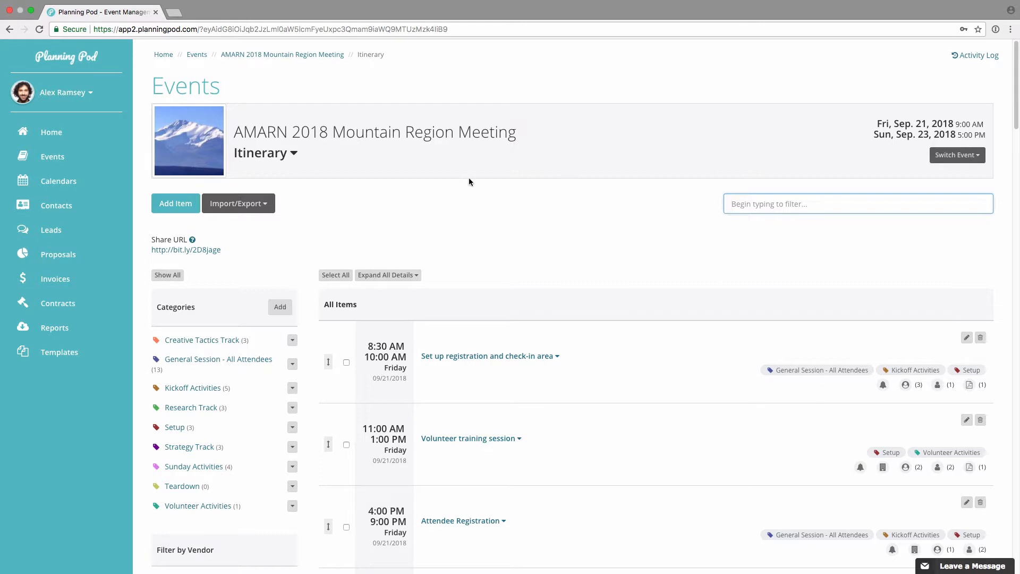
# Step: Go to the itinerary templates list and view the form for adding a template, cancelling it without saving
pyautogui.click(240, 205)
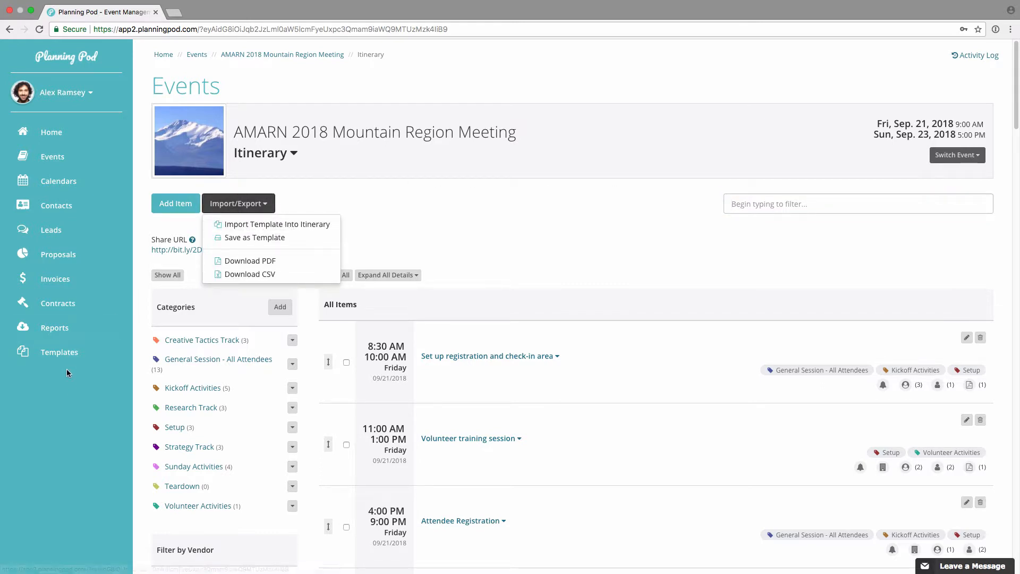
pyautogui.click(68, 353)
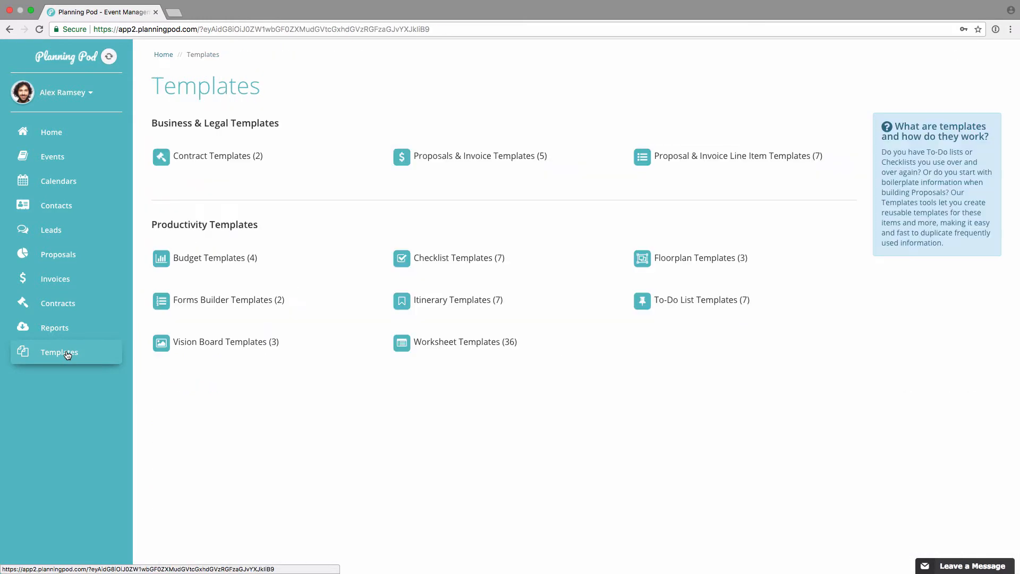
pyautogui.click(462, 300)
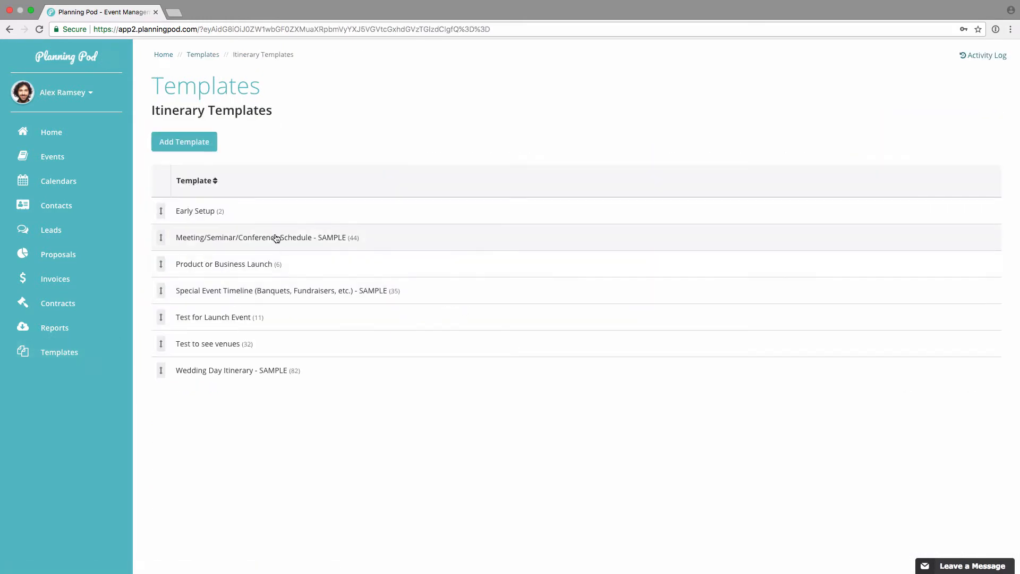
pyautogui.click(202, 147)
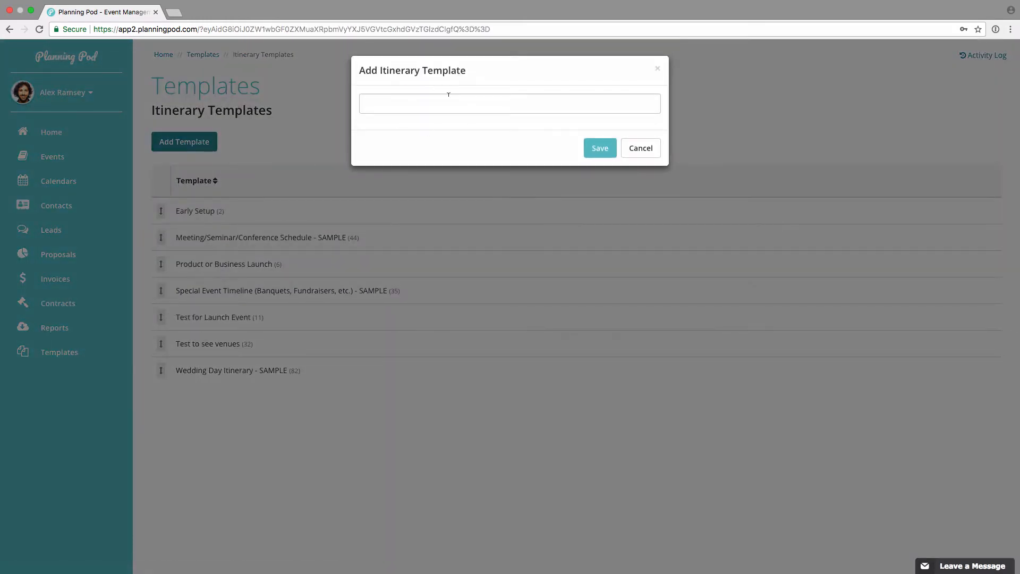
pyautogui.click(637, 147)
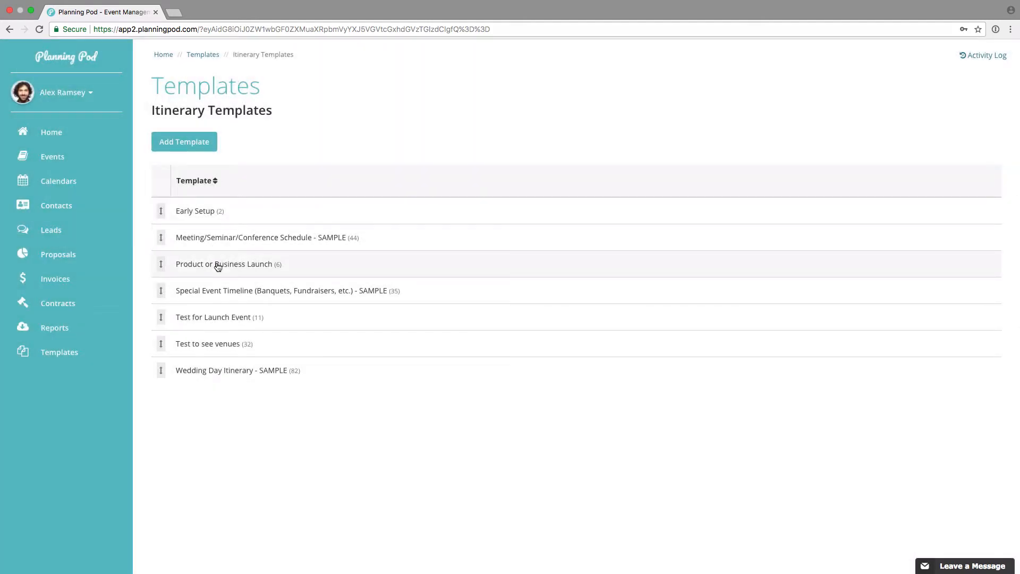
# Step: Open the Product or Business Launch itinerary template and review its items
pyautogui.click(218, 266)
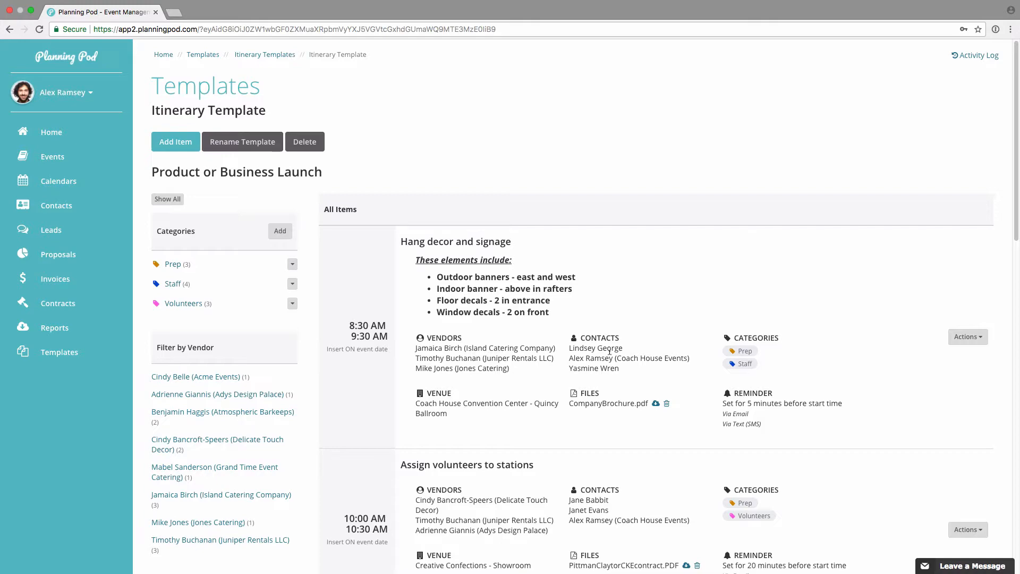
pyautogui.scroll(-7, 609, 352)
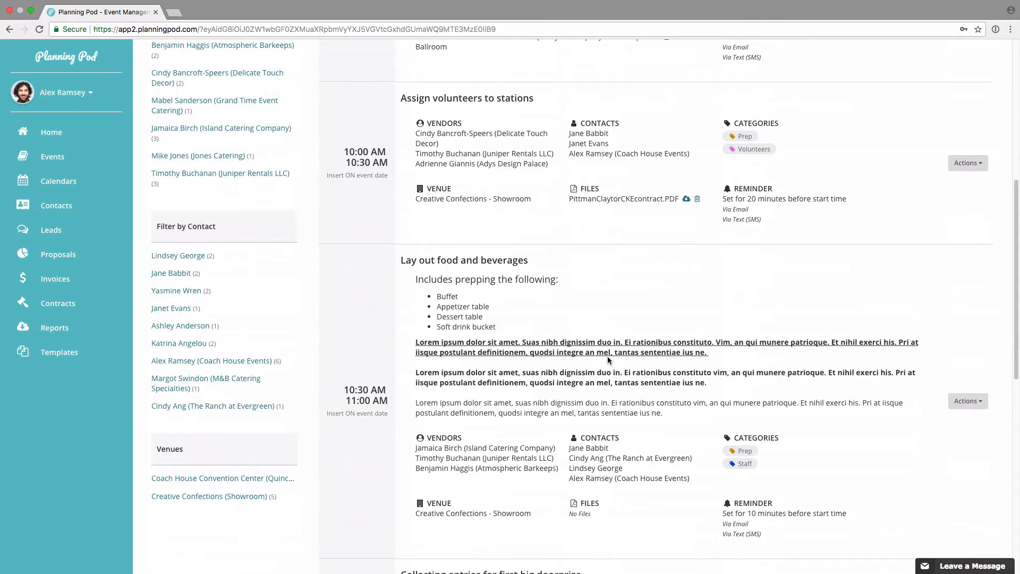
pyautogui.scroll(7, 607, 360)
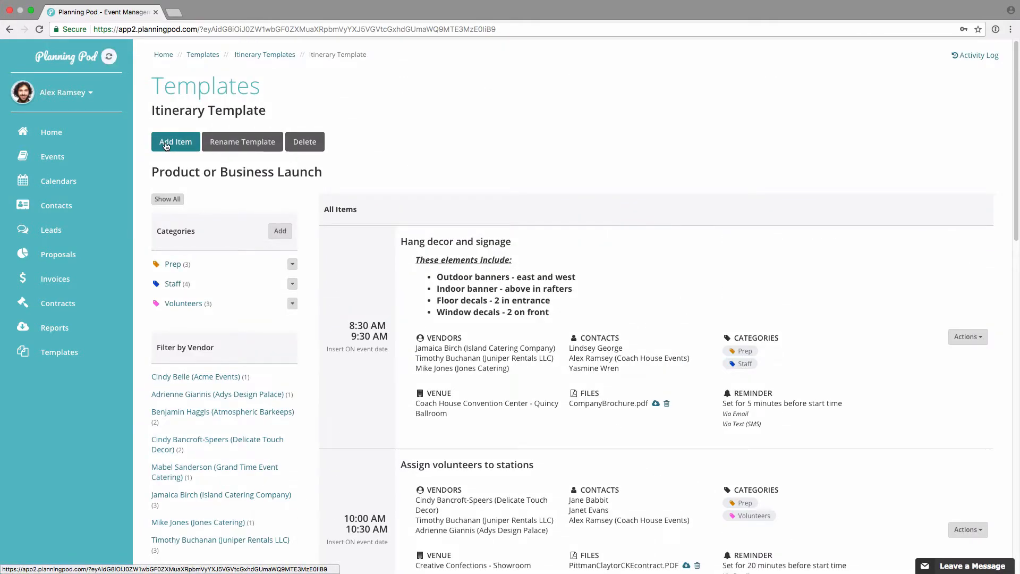
# Step: Examine the time, import reminder, import date, assignment and category options for a new template item, cancelling without adding it
pyautogui.click(166, 147)
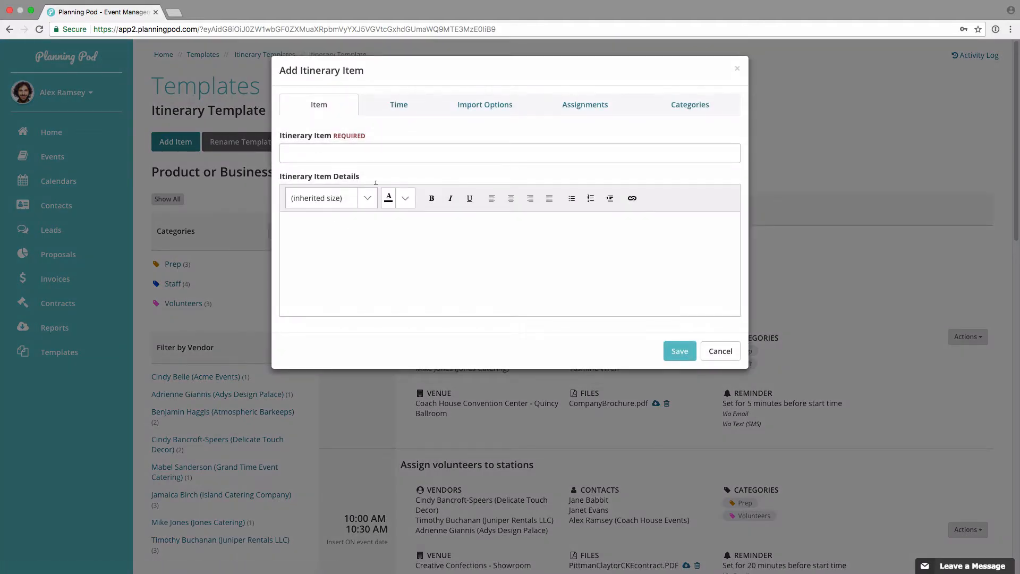
pyautogui.click(399, 106)
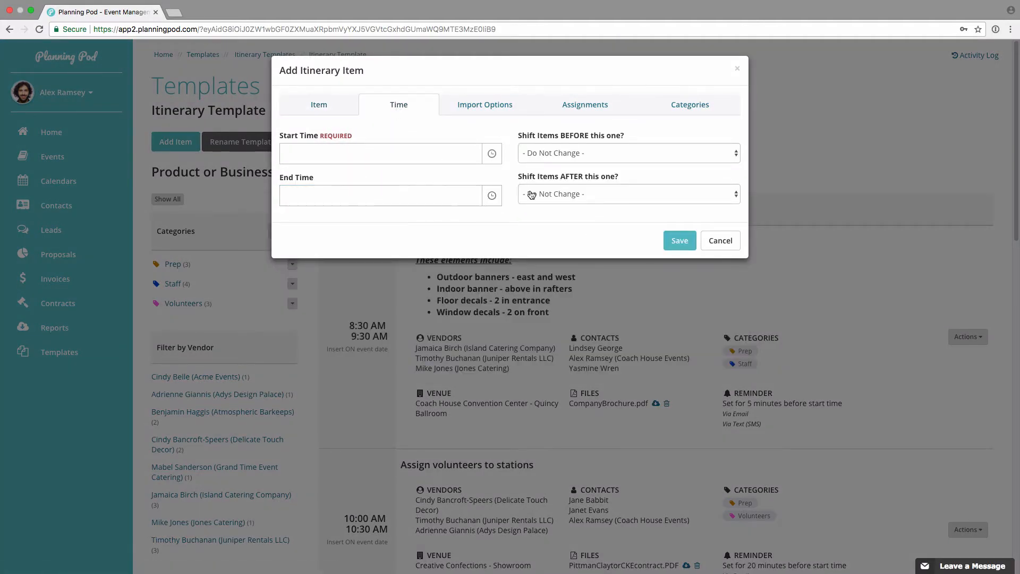
pyautogui.click(489, 106)
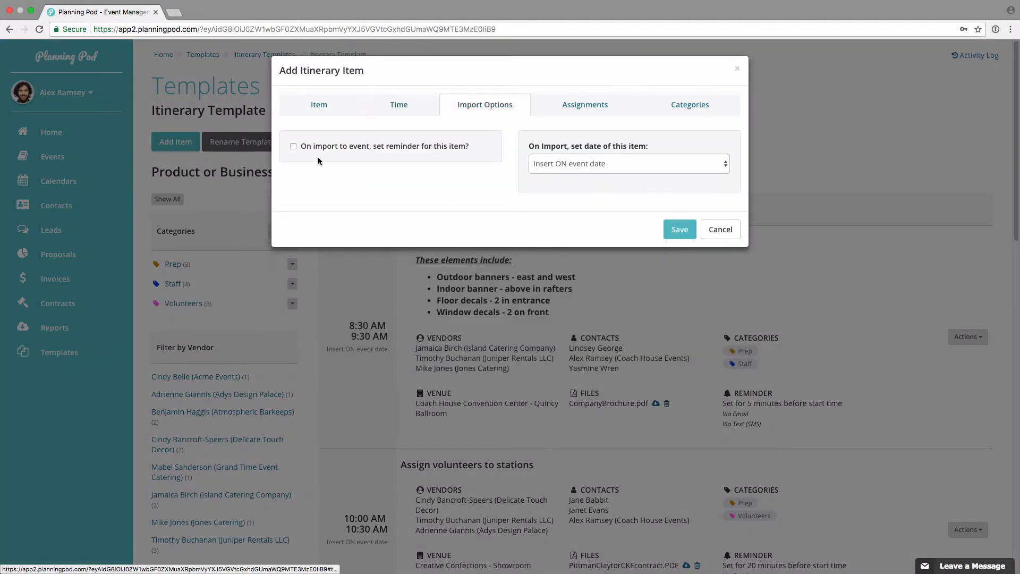
pyautogui.click(293, 147)
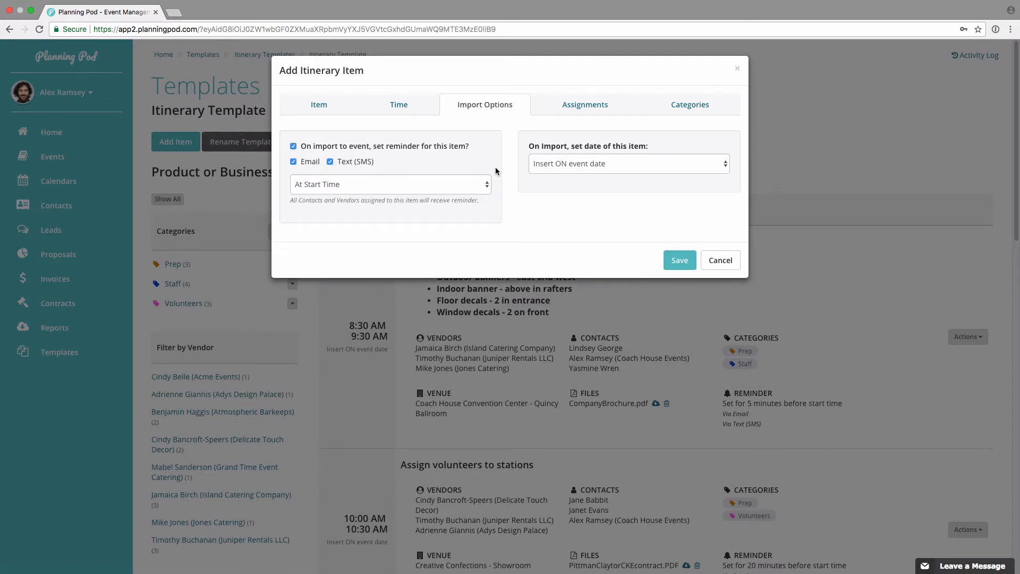
pyautogui.click(580, 164)
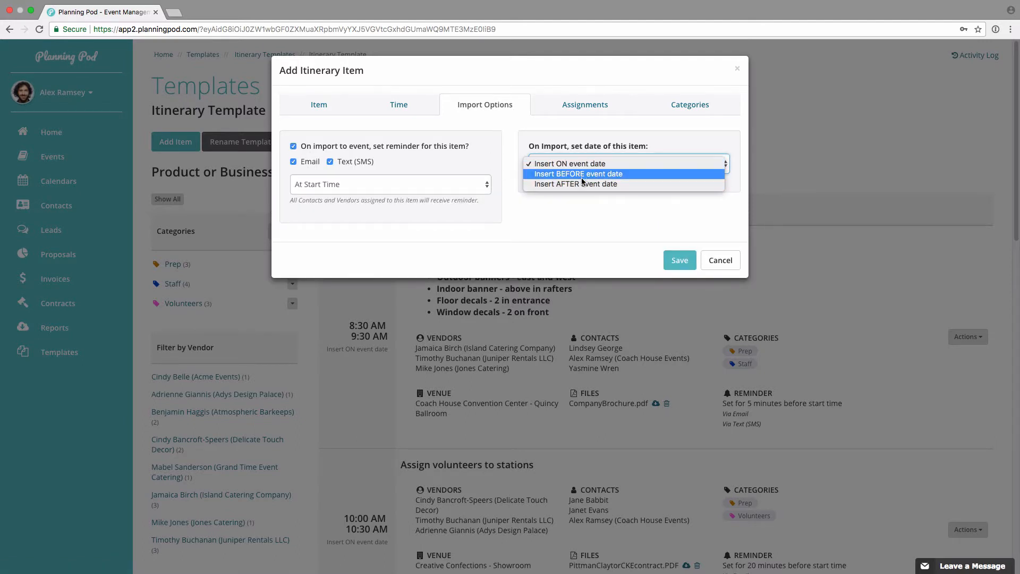
pyautogui.click(581, 127)
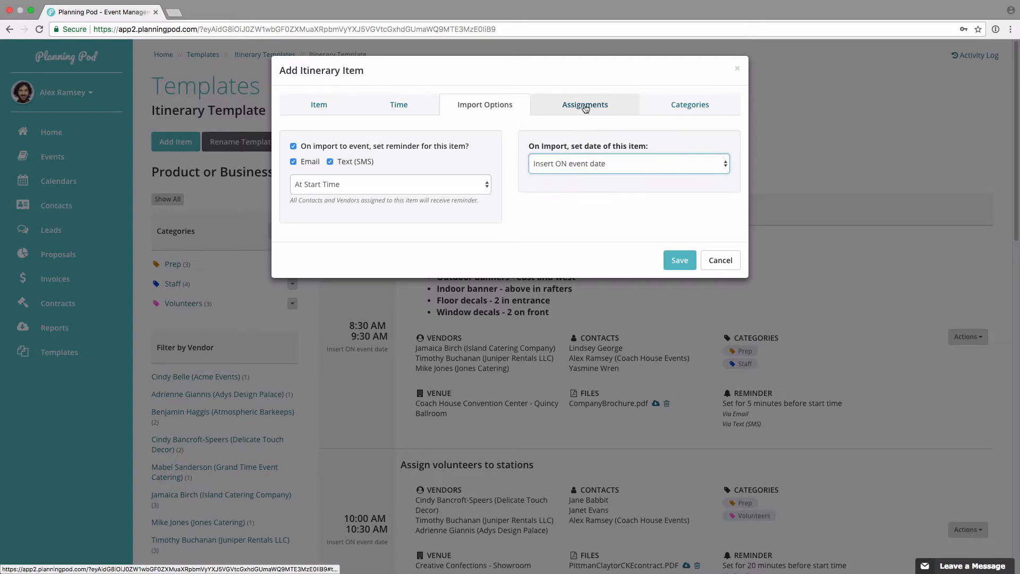
pyautogui.click(581, 104)
pyautogui.click(689, 104)
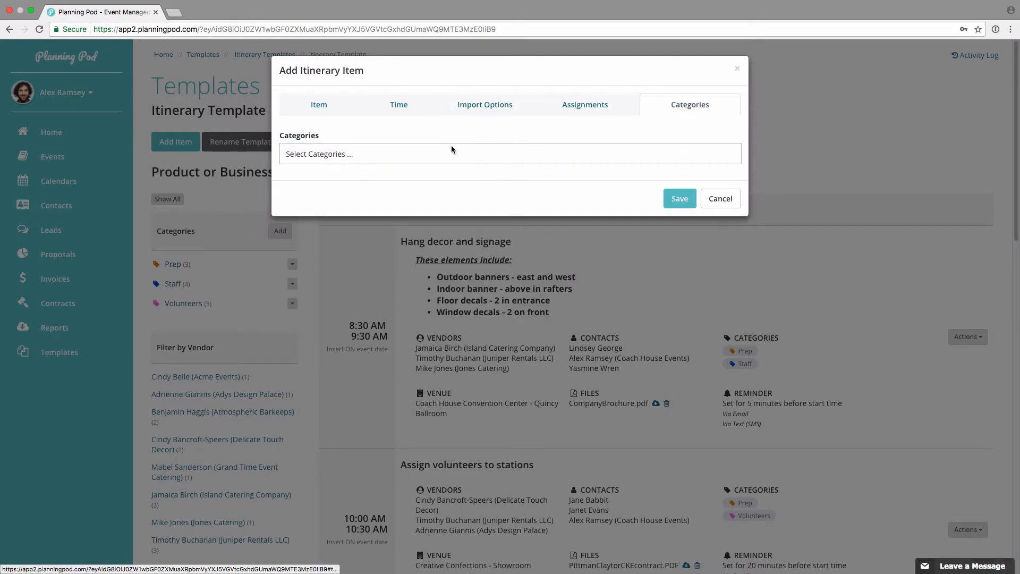
pyautogui.click(715, 199)
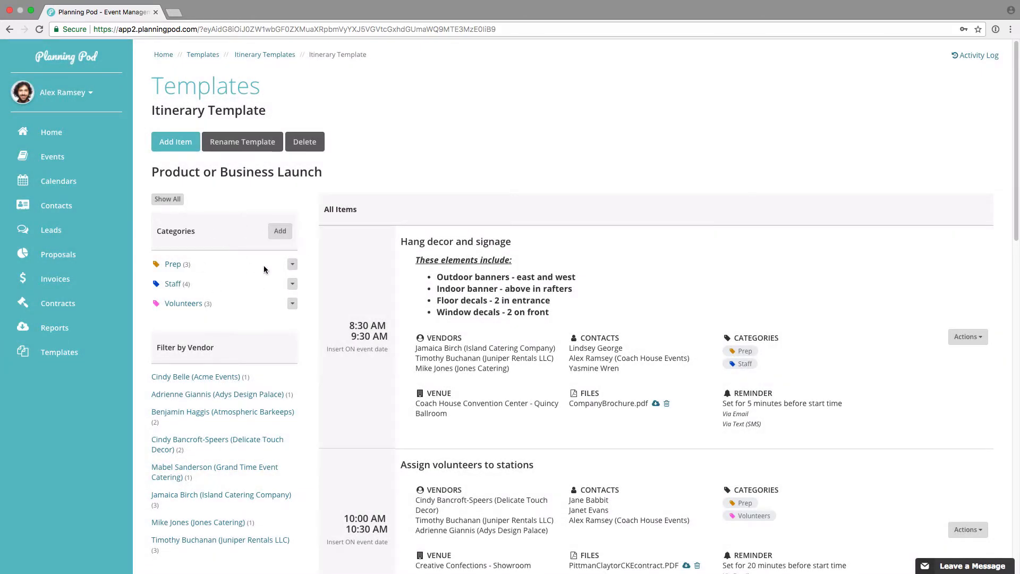
# Step: Review the template's vendor, contact and venue filter lists
pyautogui.scroll(-4, 217, 276)
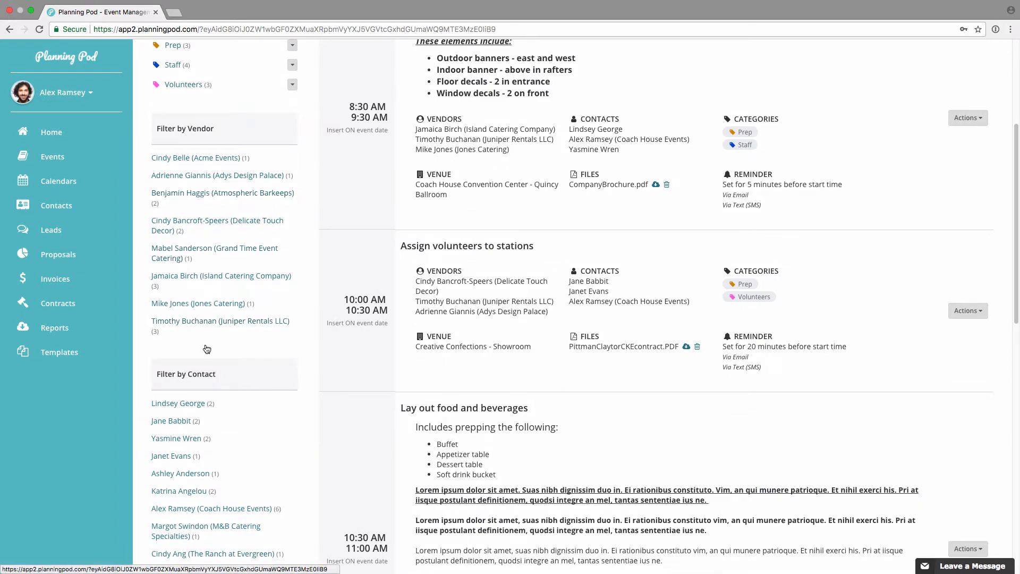
pyautogui.scroll(-4, 213, 472)
pyautogui.scroll(8, 213, 472)
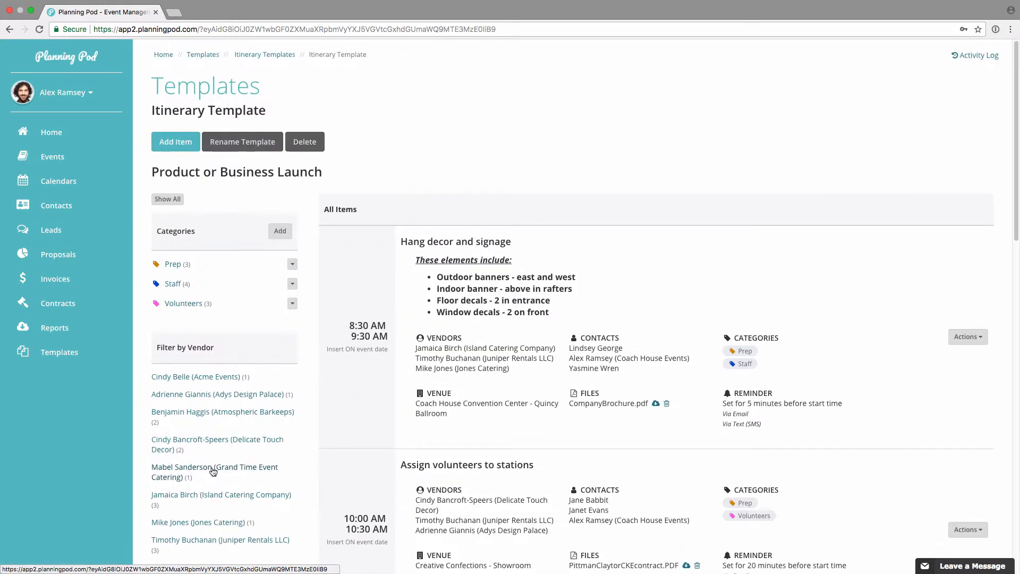
# Step: Return to the itinerary of the AMARN 2018 Mountain Region Meeting event
pyautogui.click(61, 155)
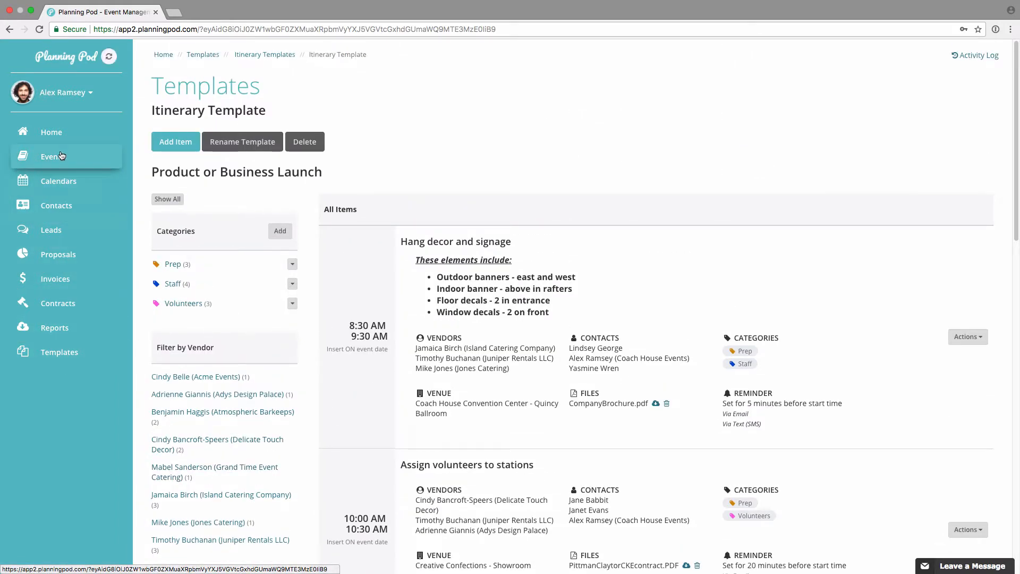
pyautogui.scroll(-6, 343, 339)
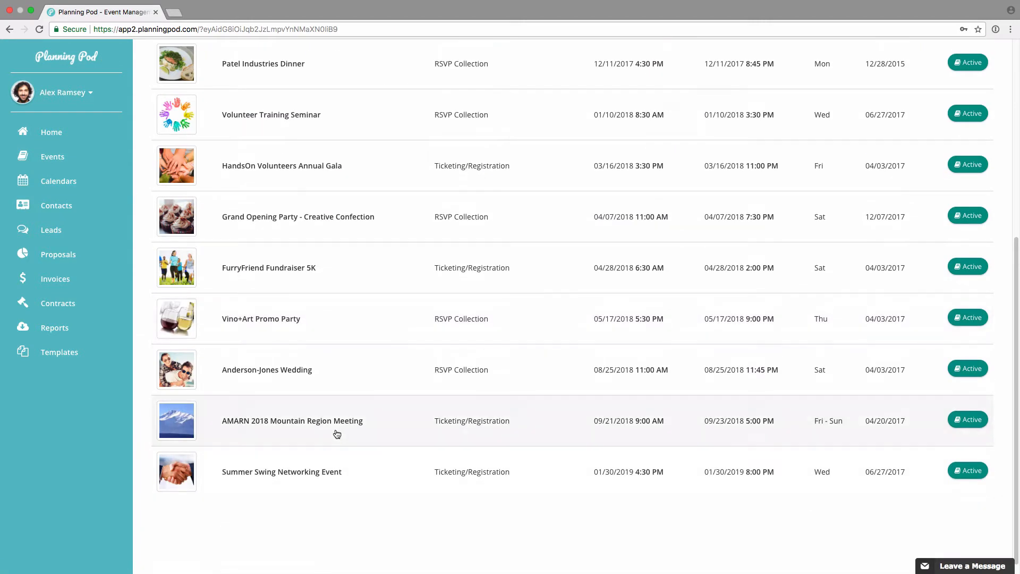
pyautogui.click(337, 434)
pyautogui.scroll(-6, 551, 463)
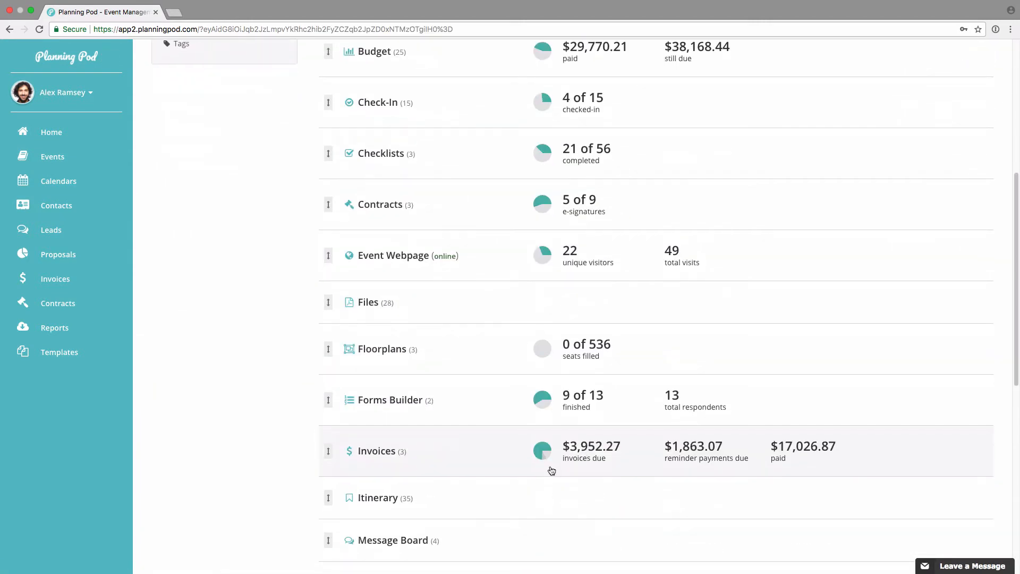
pyautogui.click(394, 498)
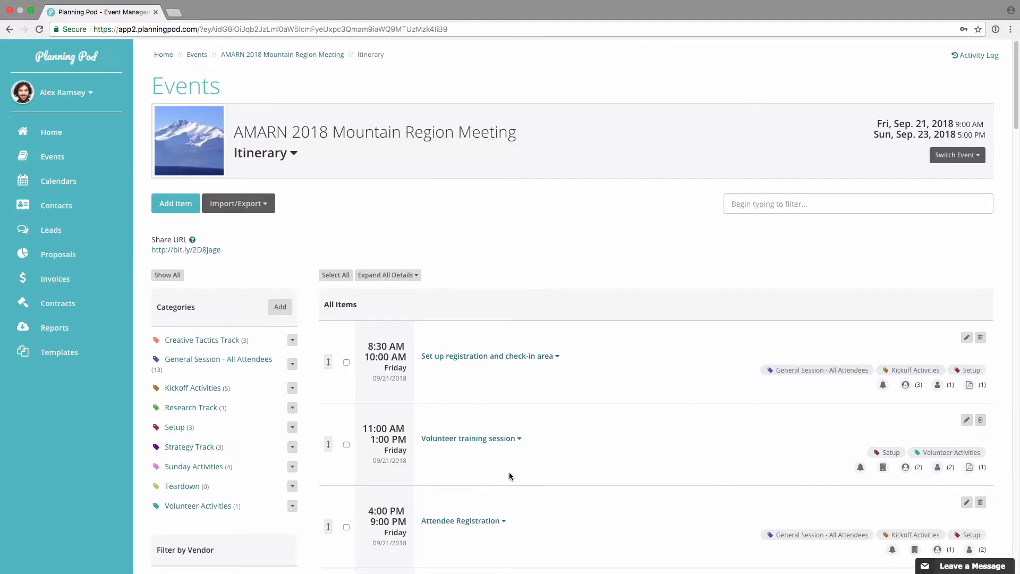
# Step: View the form for saving the whole itinerary as a template and cancel it
pyautogui.click(248, 208)
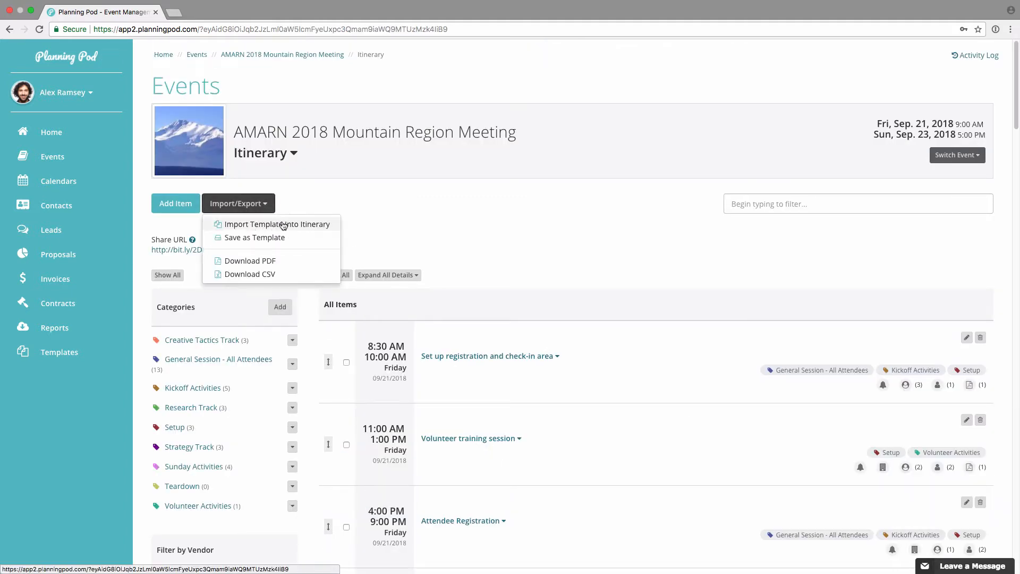
pyautogui.click(259, 239)
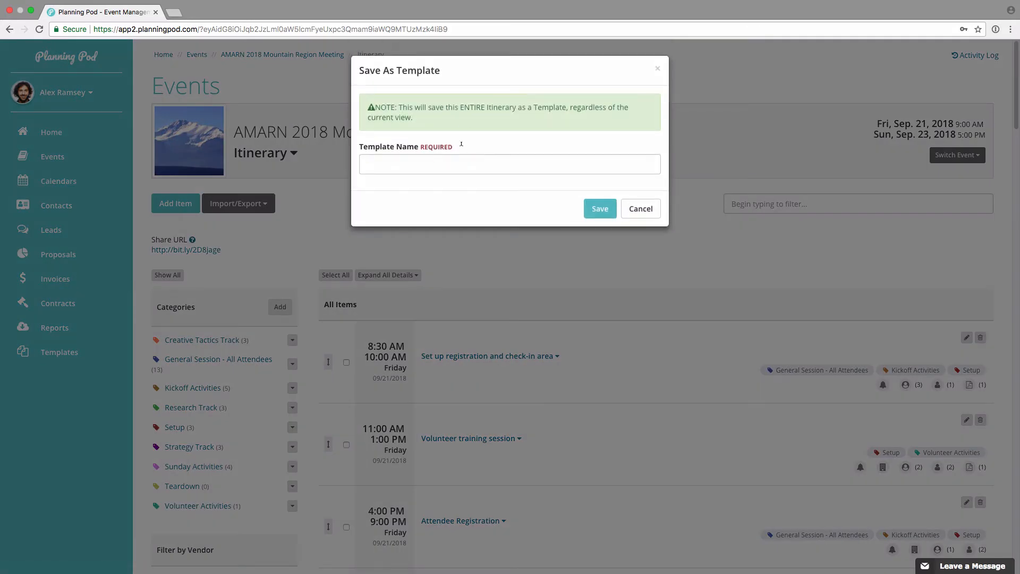
pyautogui.click(640, 208)
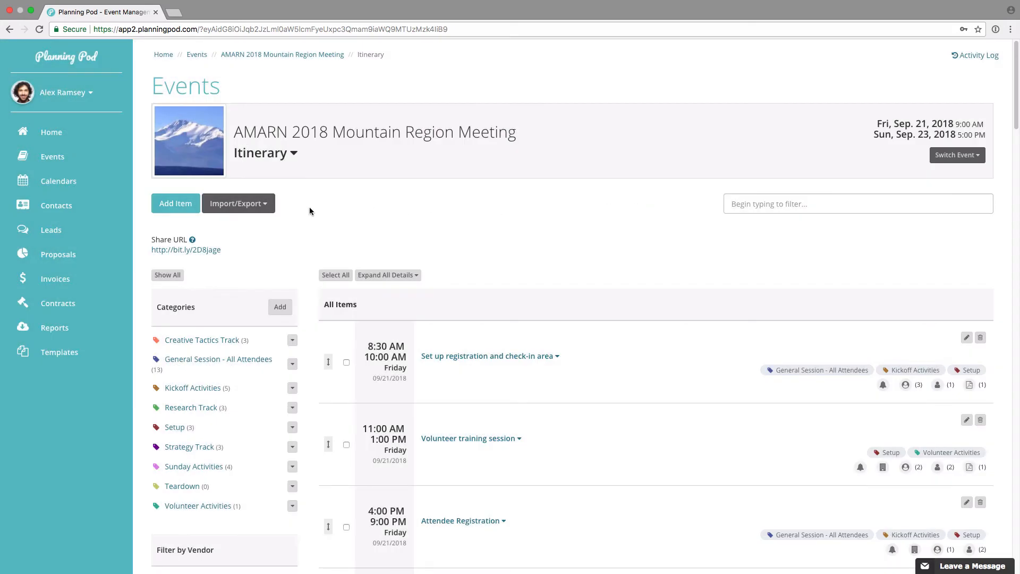
# Step: Review the itinerary's PDF generation options and close them without generating a file
pyautogui.click(260, 206)
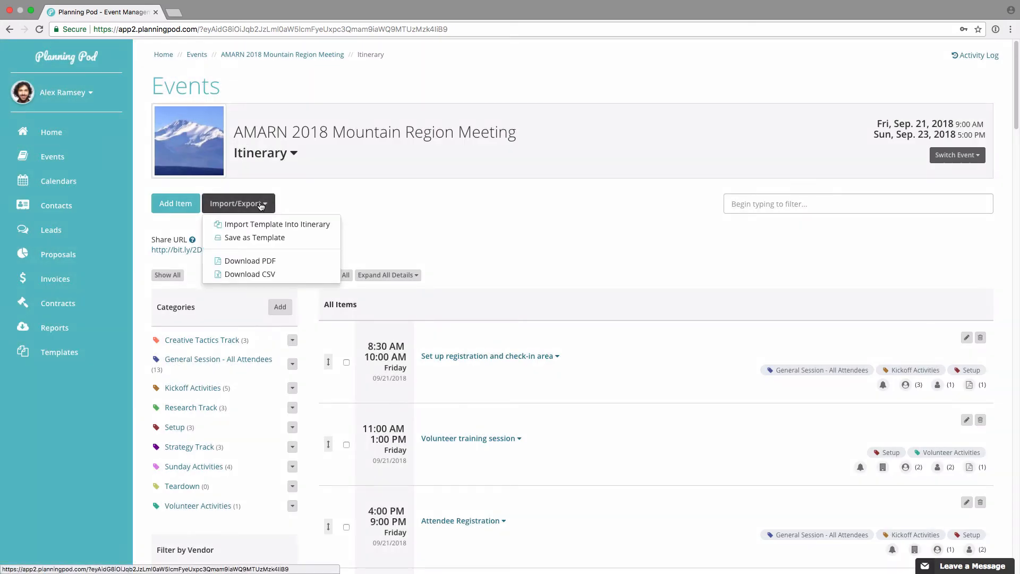
pyautogui.click(264, 264)
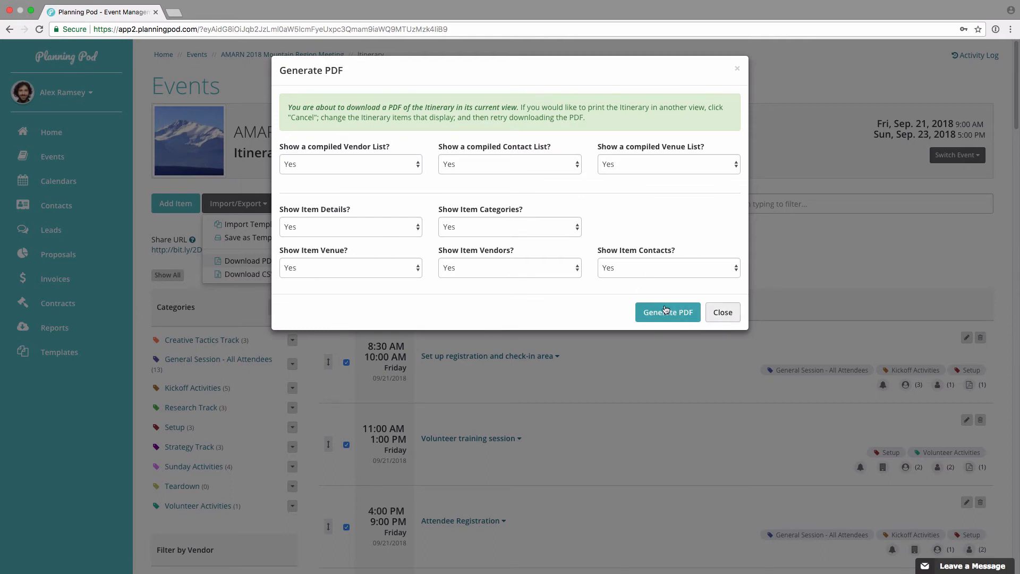
pyautogui.click(722, 312)
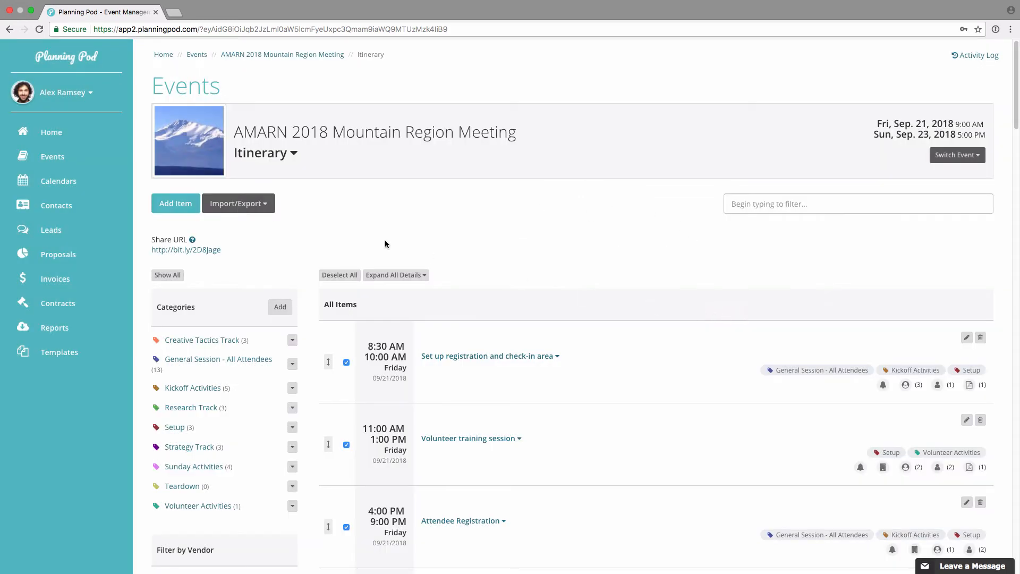
# Step: View the itinerary's CSV download option without choosing it, and deselect all itinerary items
pyautogui.click(250, 203)
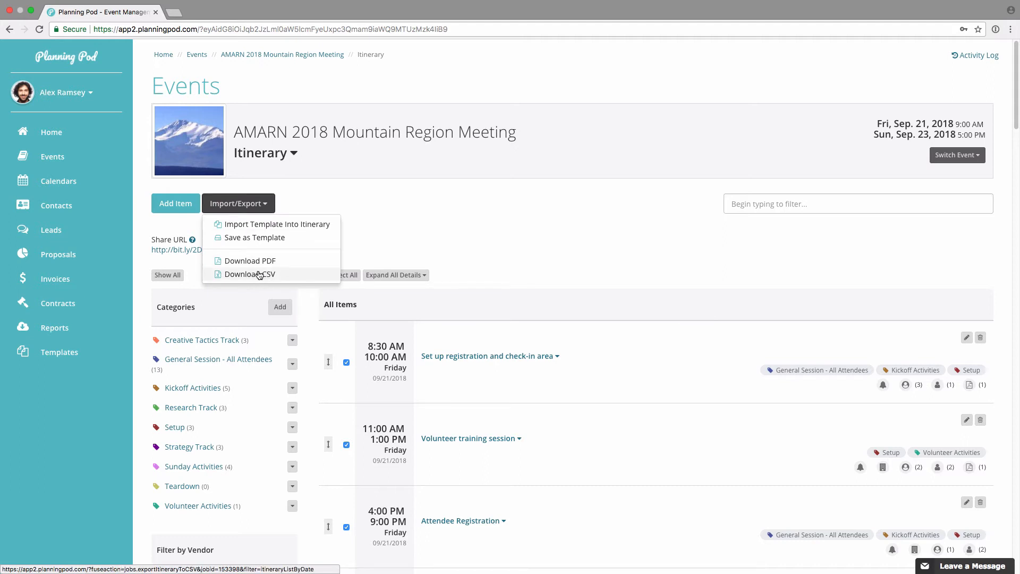
pyautogui.click(512, 253)
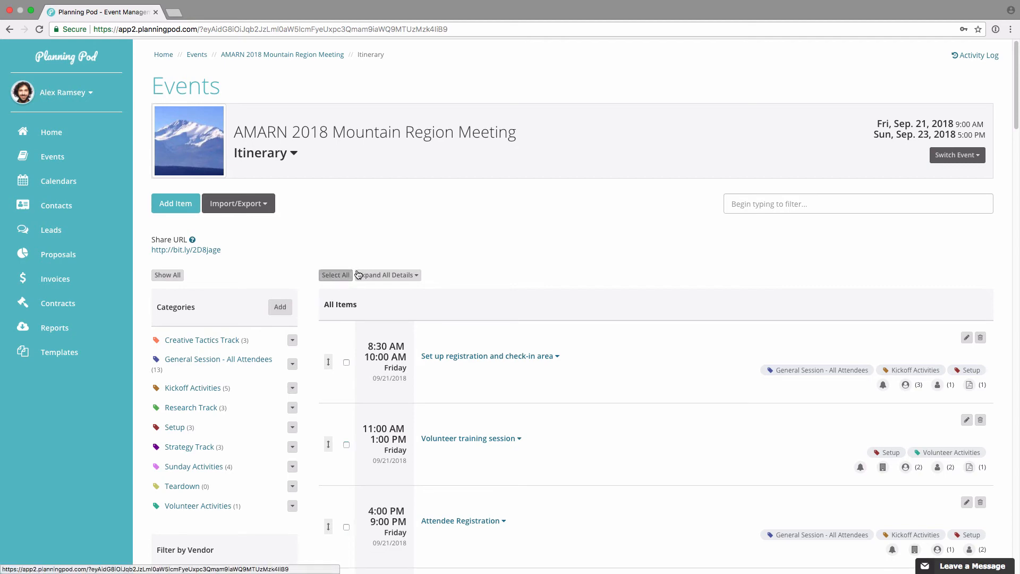
pyautogui.click(338, 275)
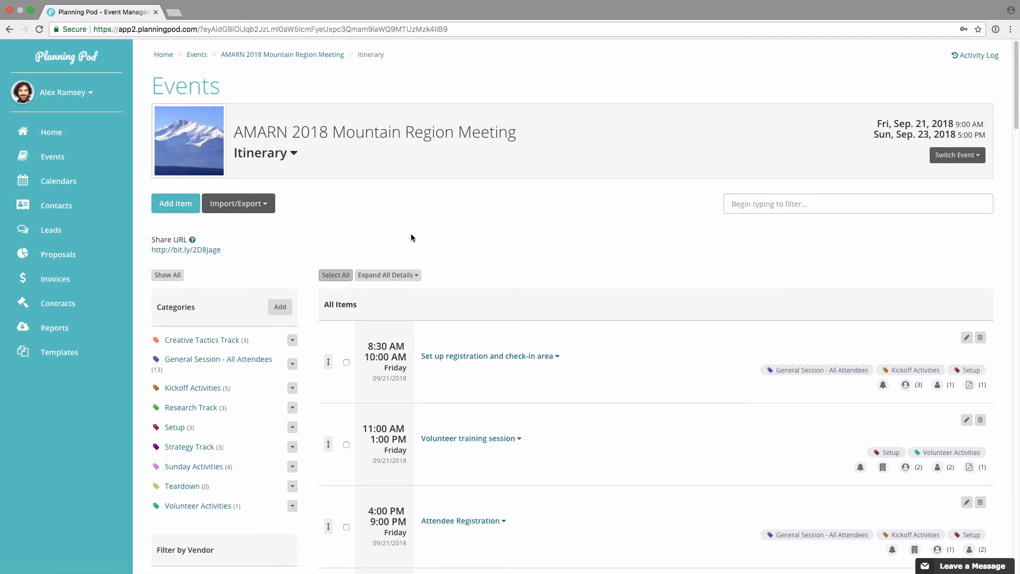
# Step: Open the itinerary's shared public page, review its contents and return to the event's itinerary
pyautogui.click(204, 250)
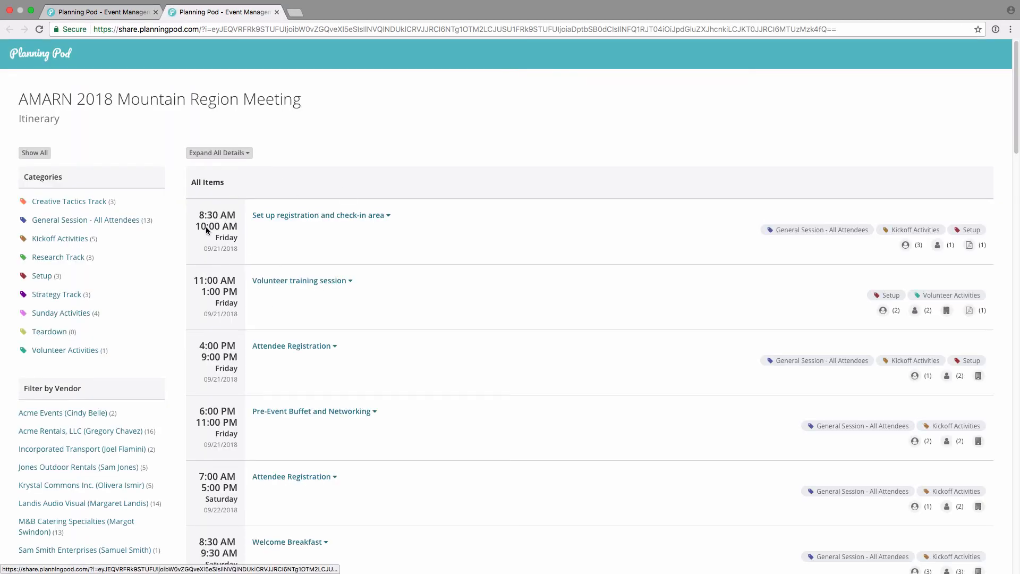
pyautogui.scroll(-10, 279, 324)
pyautogui.scroll(15, 279, 325)
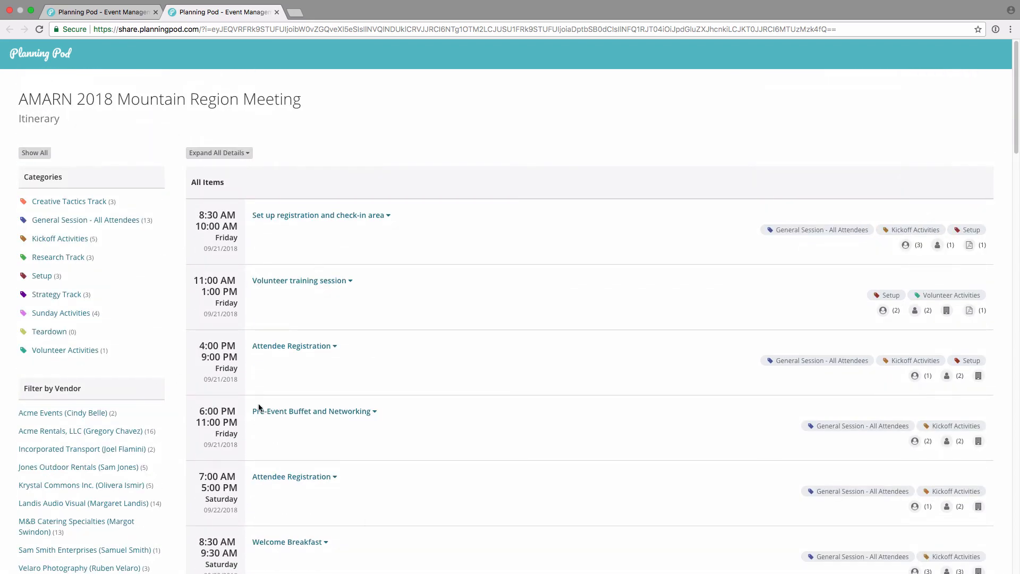
pyautogui.click(123, 13)
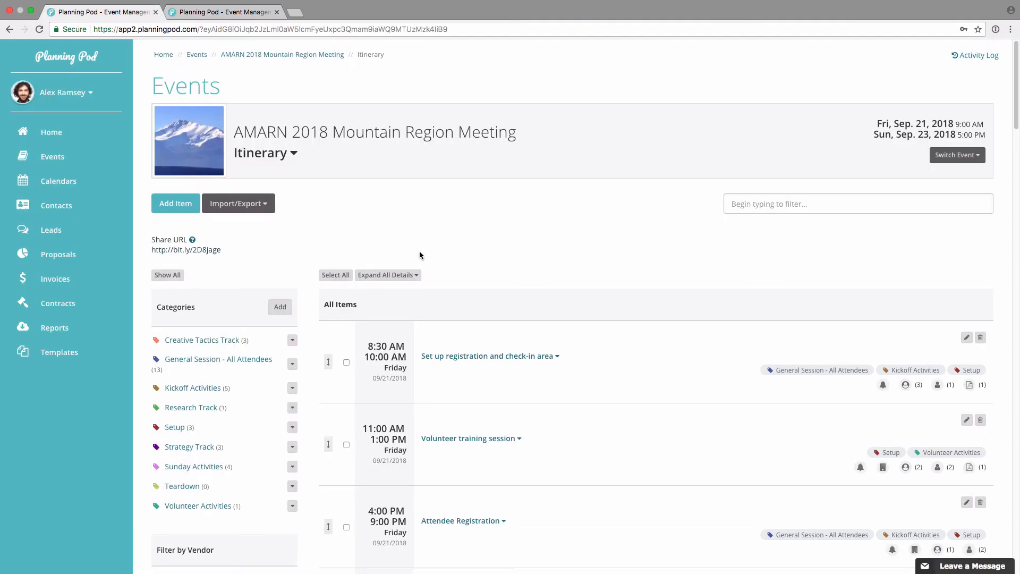